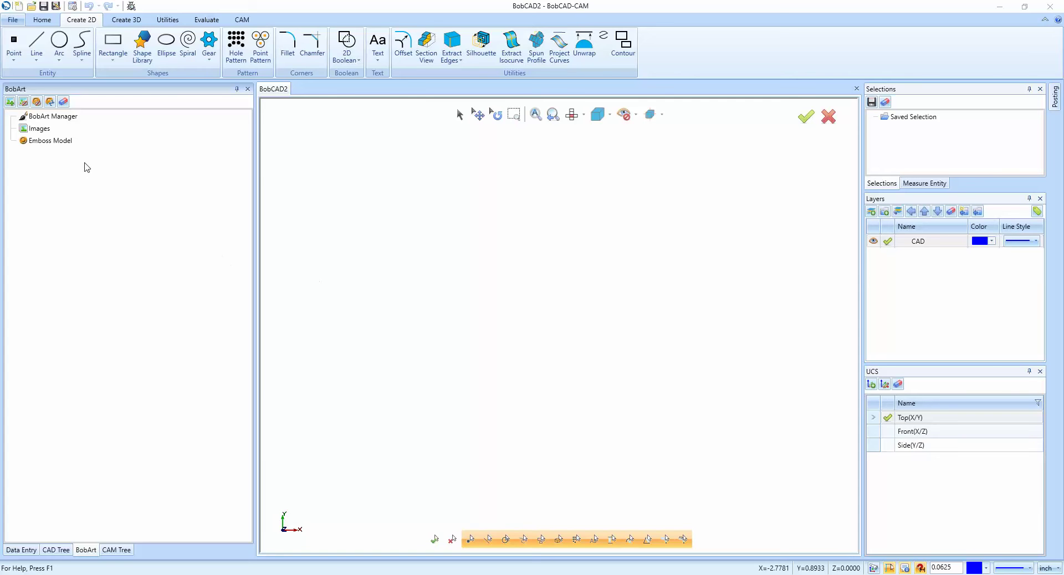
Step: Load the image Eagle (2021_03_11 18_40_27 UTC).jpg from the Examples folder into the BobArt images
right_click(54, 128)
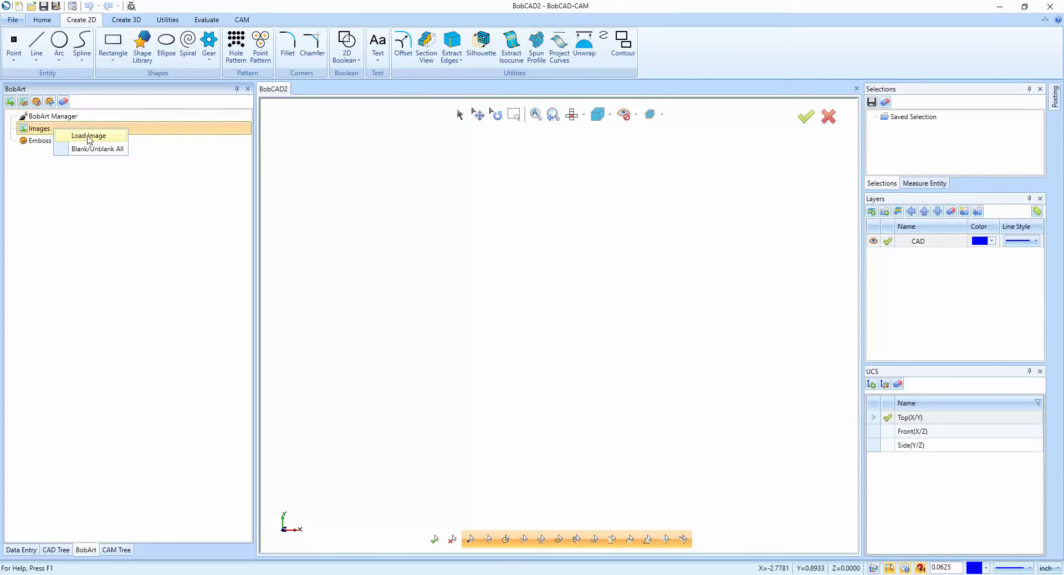
click(89, 136)
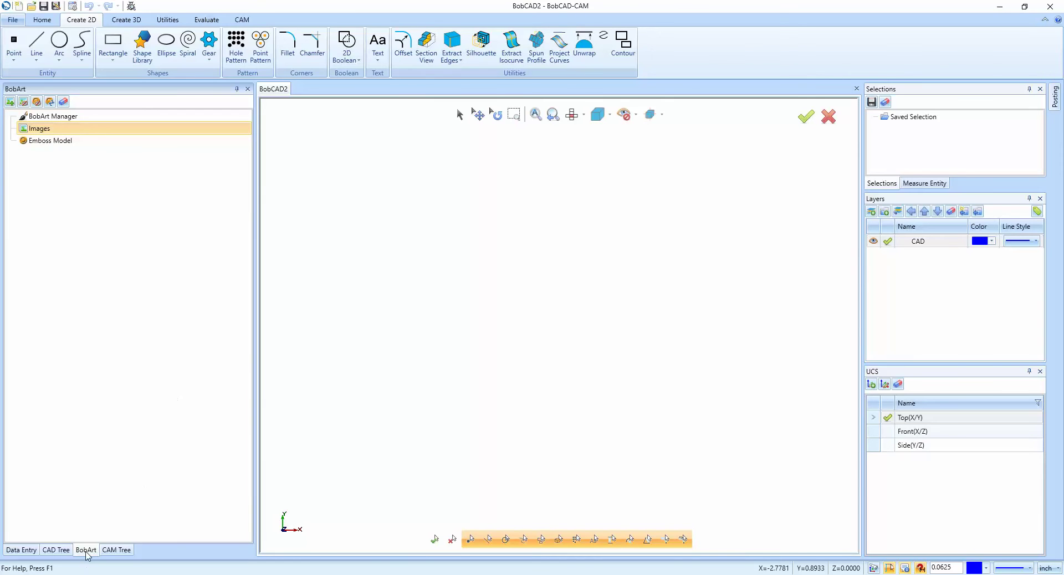
right_click(52, 129)
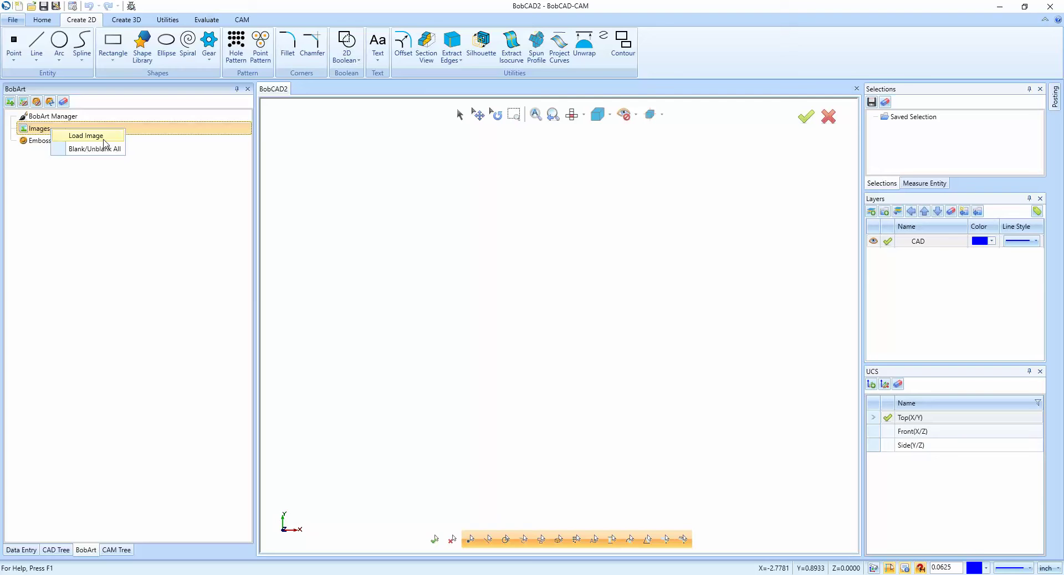
click(104, 142)
click(436, 218)
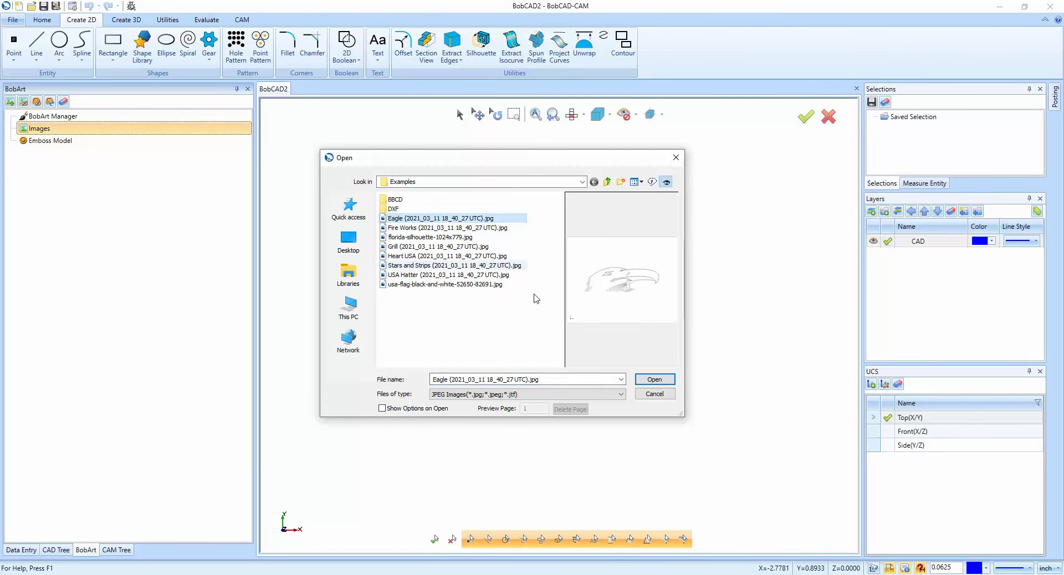
click(653, 380)
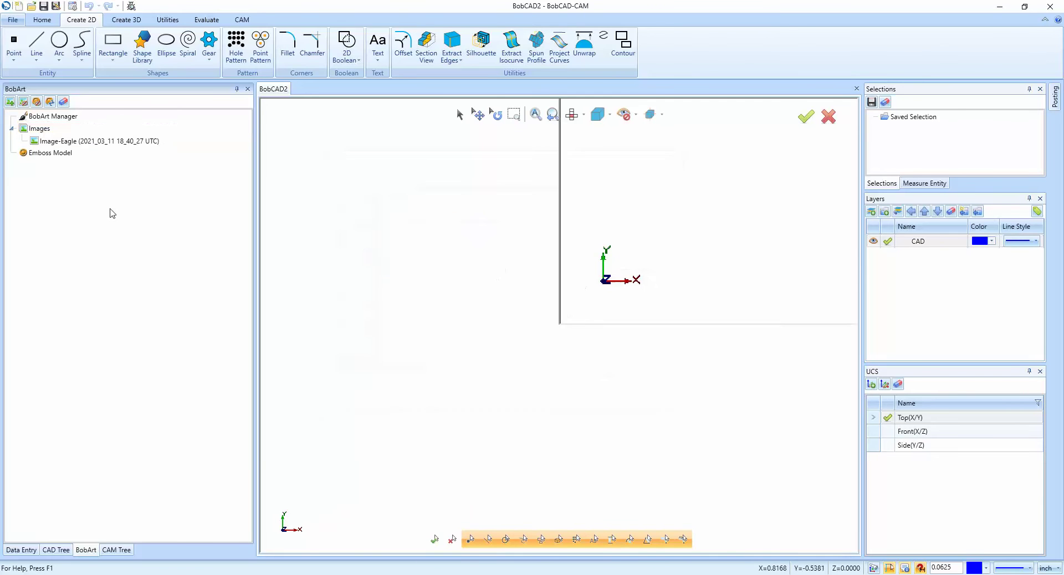
Step: Load the image florida-silhouette-1024x779.jpg from the Examples folder into the BobArt images
right_click(47, 133)
click(72, 138)
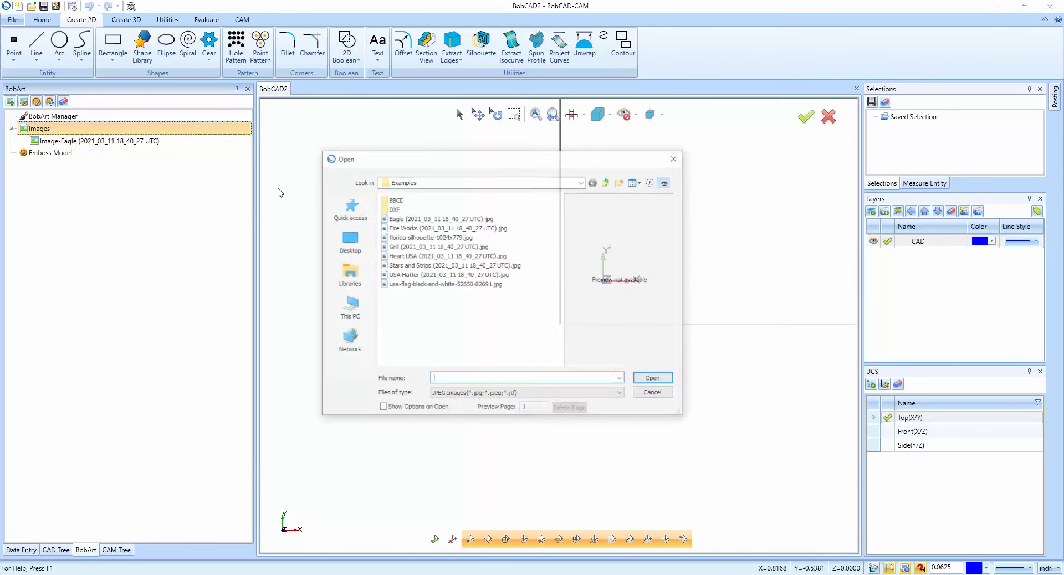
click(423, 237)
click(654, 379)
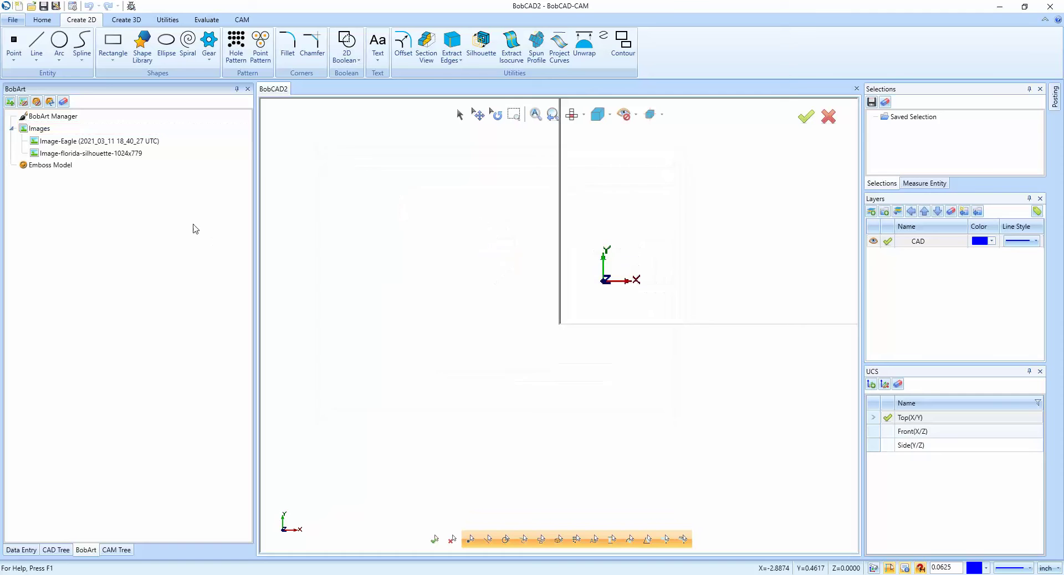
Step: Load the image Heart USA (2021_03_11 18_40_27 UTC).jpg from the Examples folder into the BobArt images
right_click(46, 131)
click(77, 139)
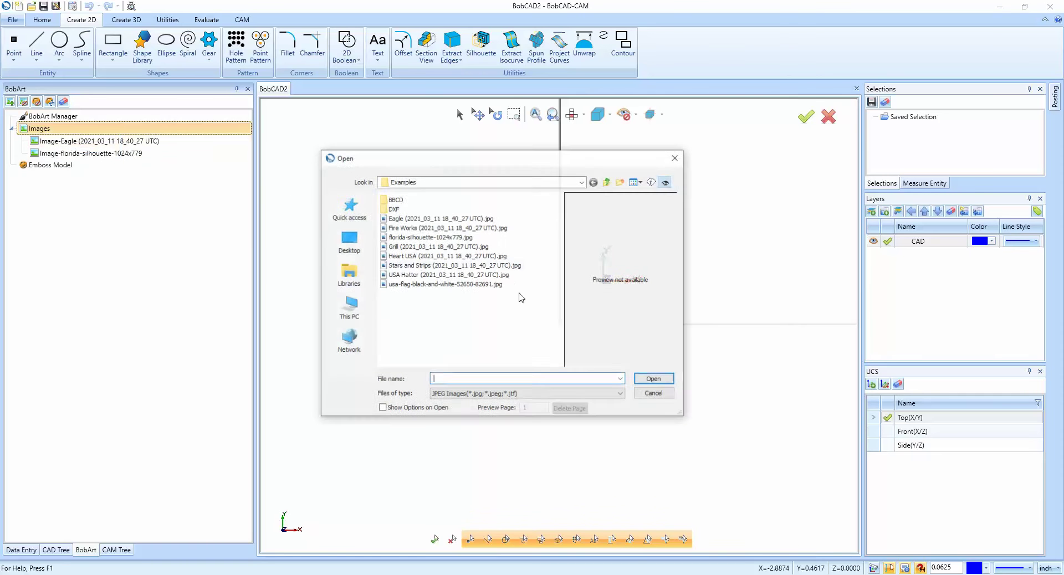
click(422, 275)
click(422, 267)
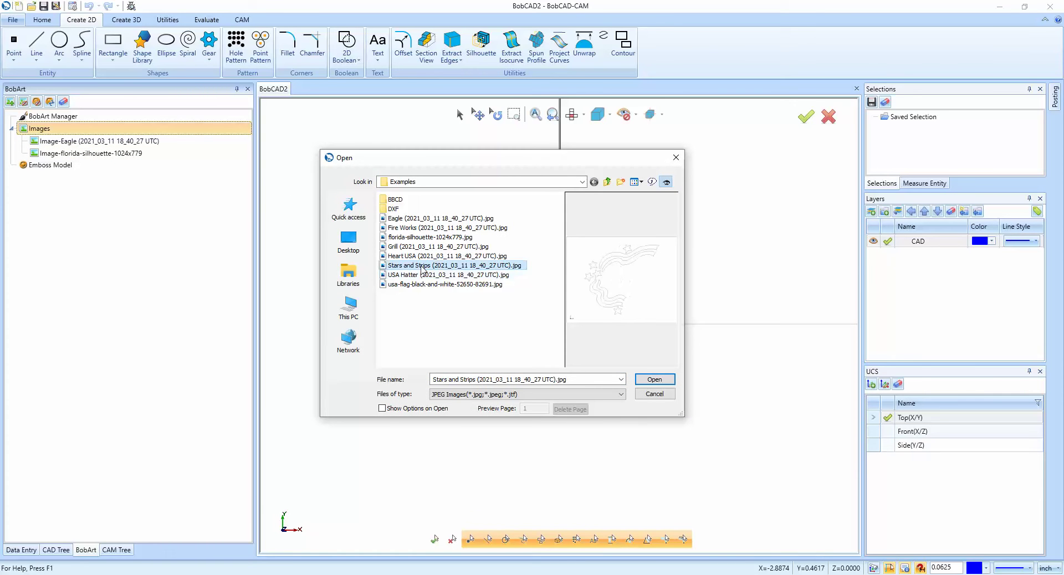
click(421, 256)
click(655, 380)
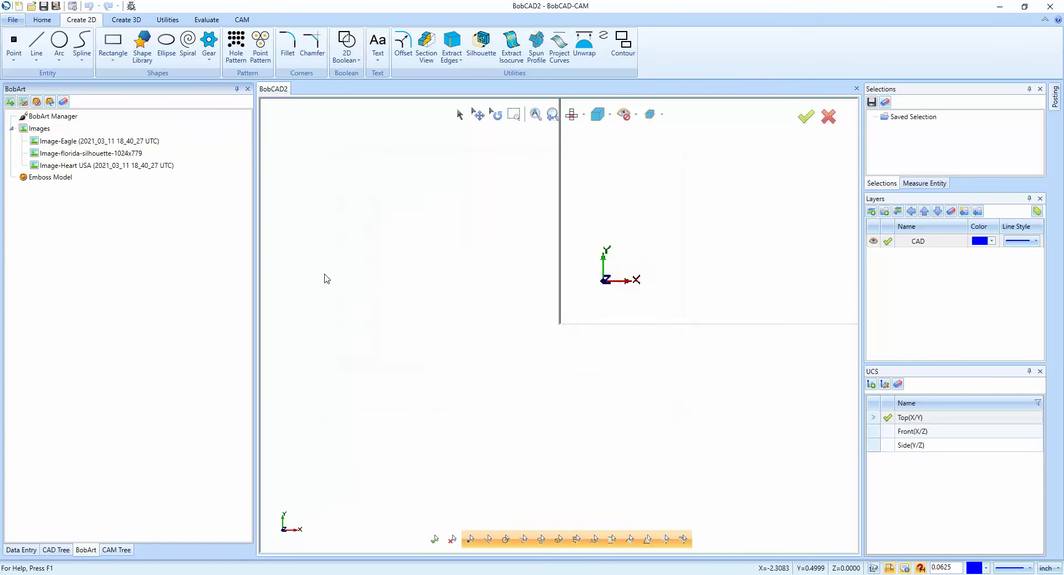
scroll(463, 278, down, 5)
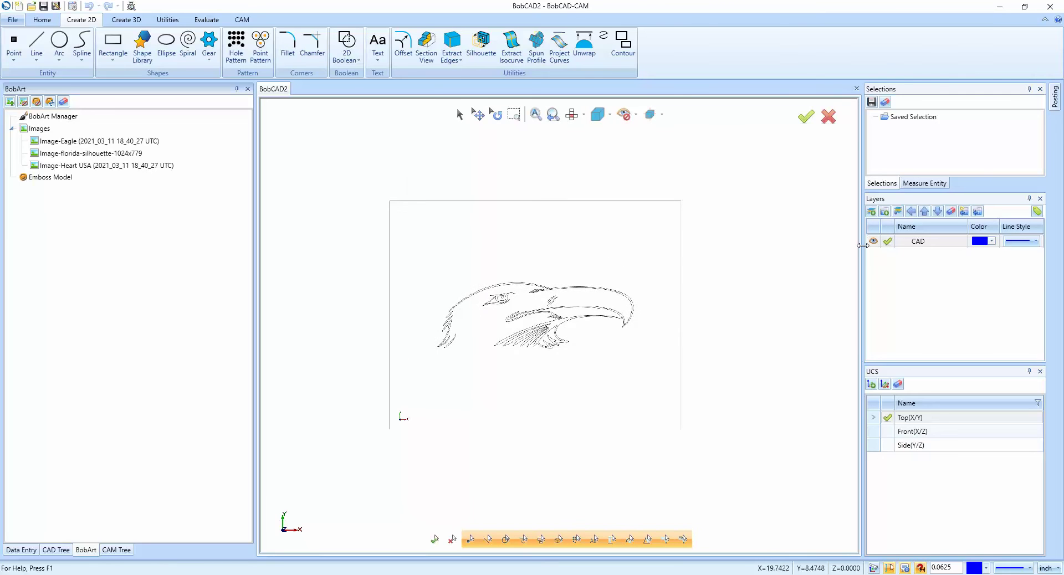
Step: Widen the layer list and add a new layer group named 1
drag(838, 246, 828, 246)
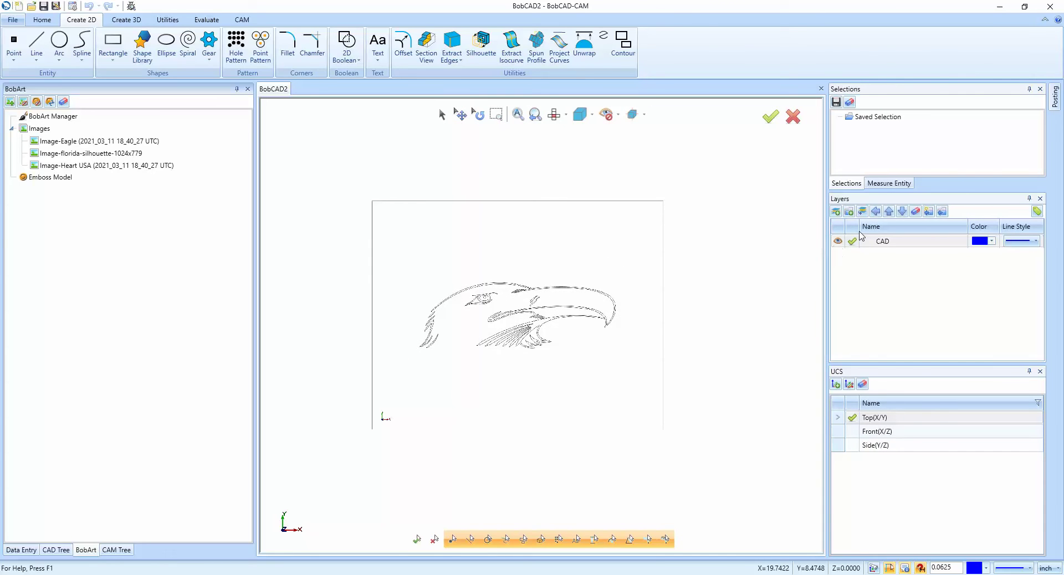
click(851, 214)
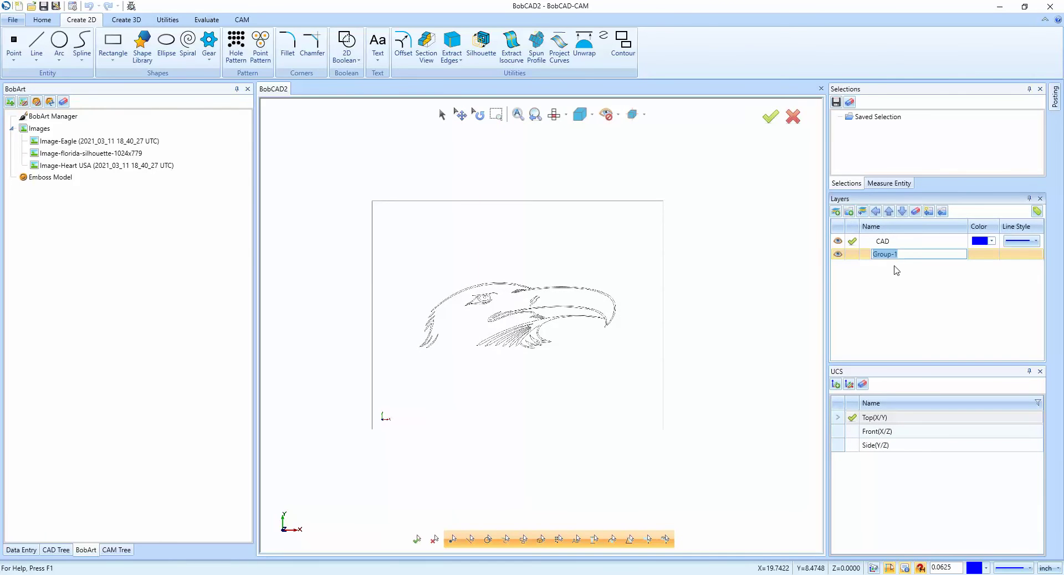
text(1)
key(Return)
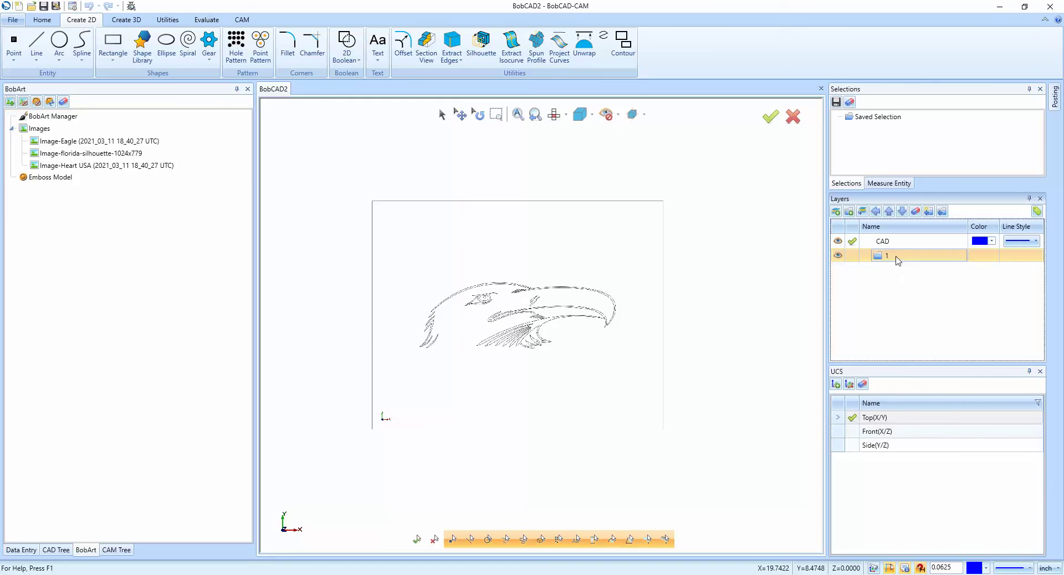
Step: Add three new layers inside group 1, keeping their default names
right_click(899, 260)
click(908, 263)
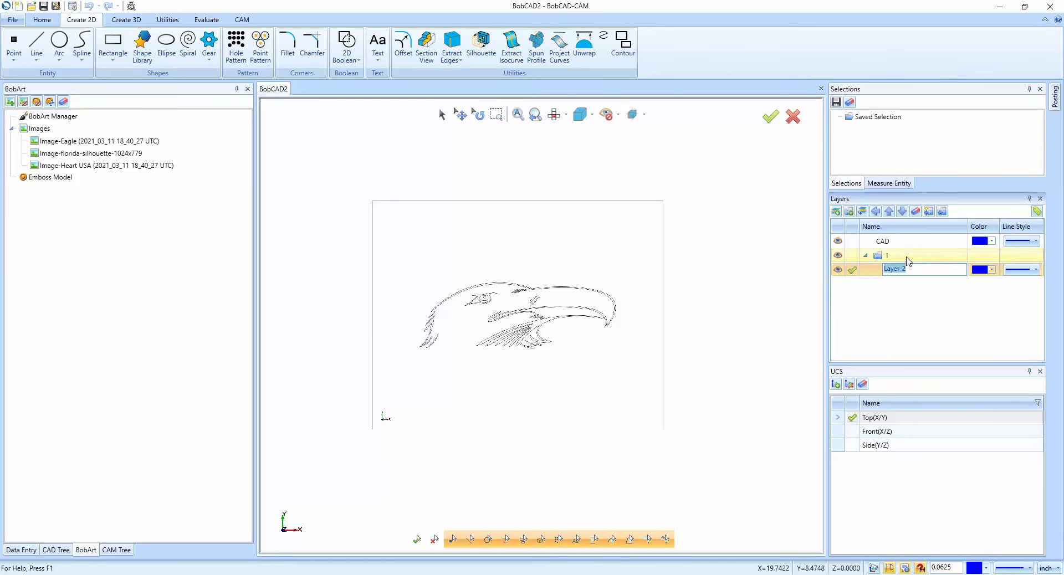
right_click(908, 261)
click(948, 262)
click(913, 256)
right_click(912, 255)
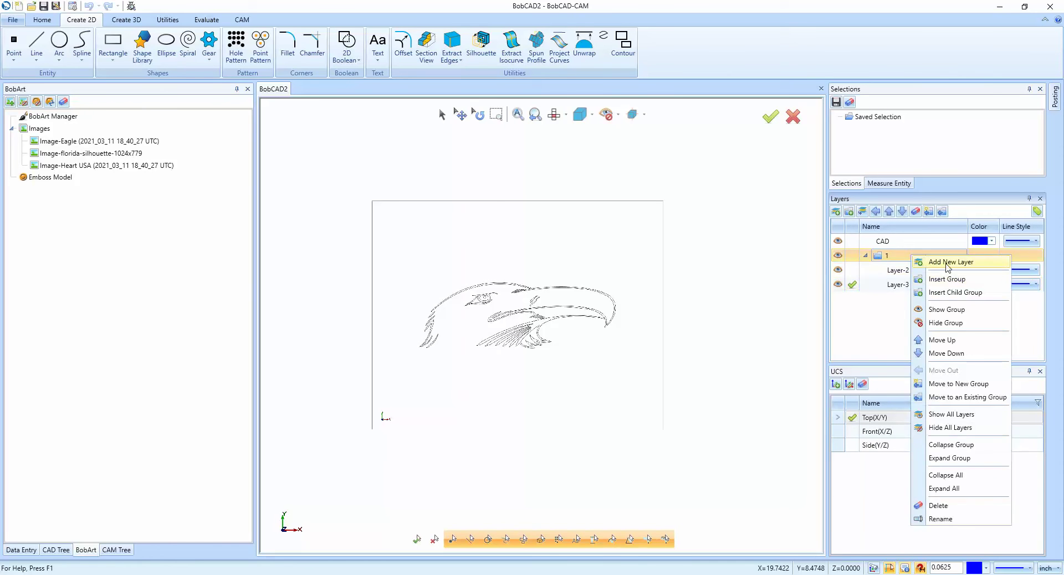
click(948, 262)
click(920, 327)
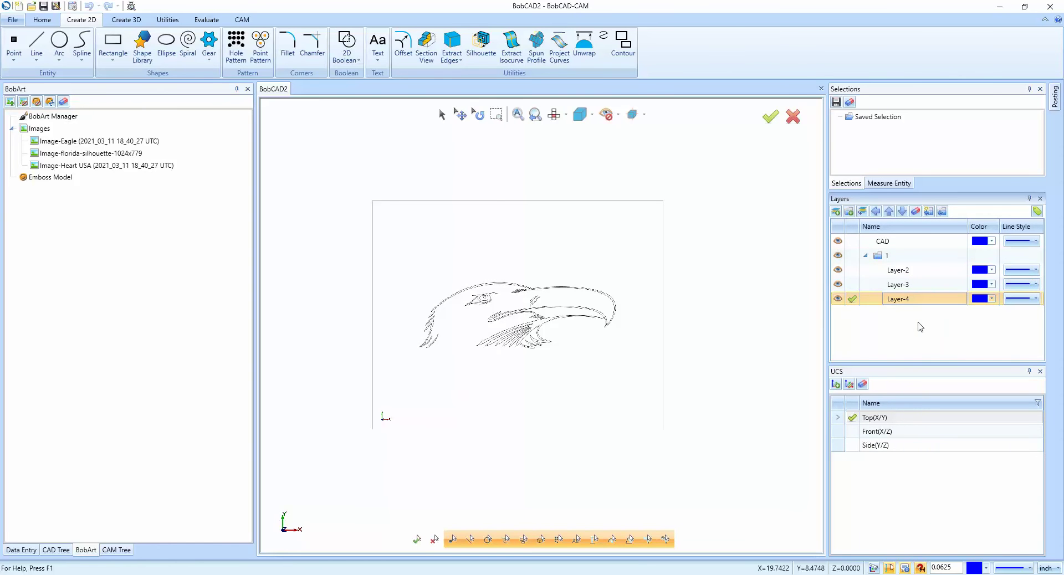
Step: Make Layer-2 active and vectorize the Eagle image with the black/white strategy at threshold 230
click(897, 271)
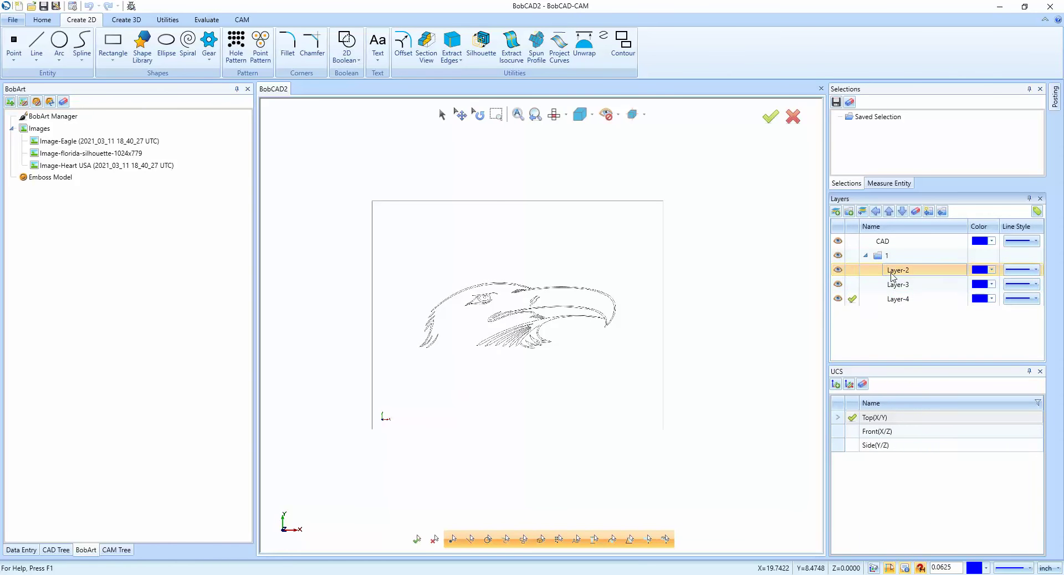
click(852, 271)
click(96, 143)
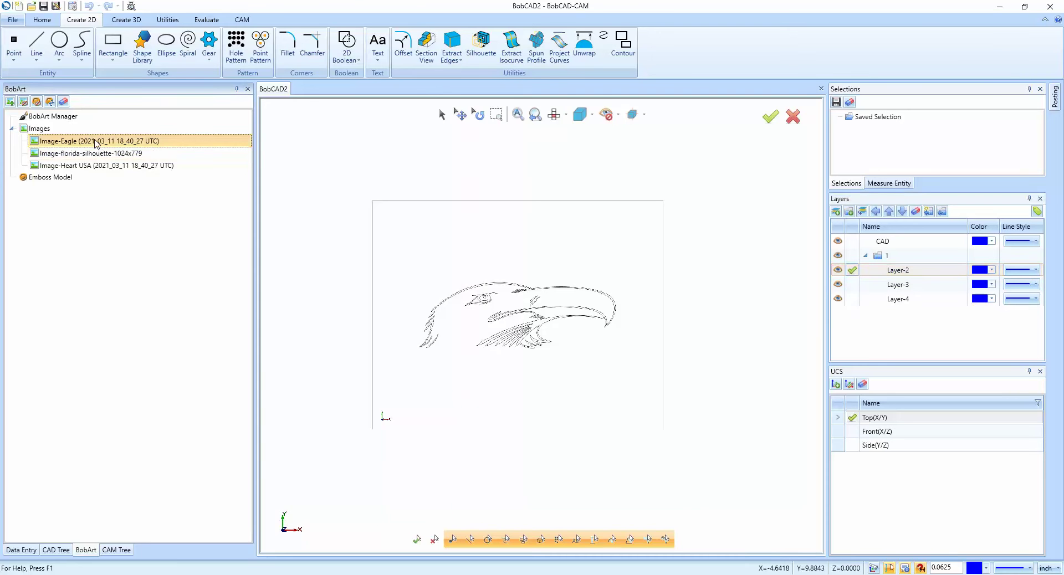
right_click(97, 143)
click(140, 161)
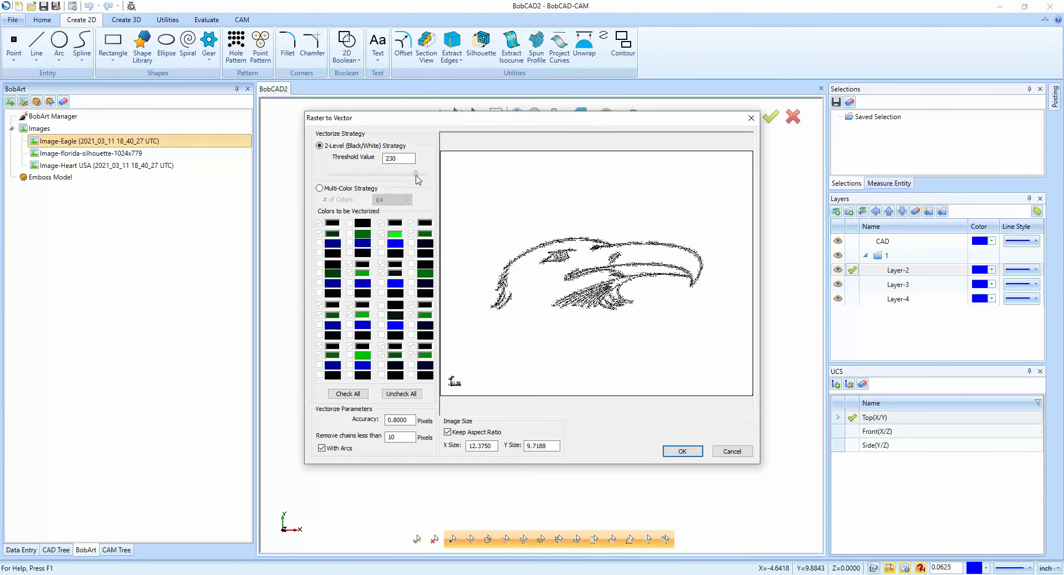
drag(416, 176, 416, 177)
click(686, 453)
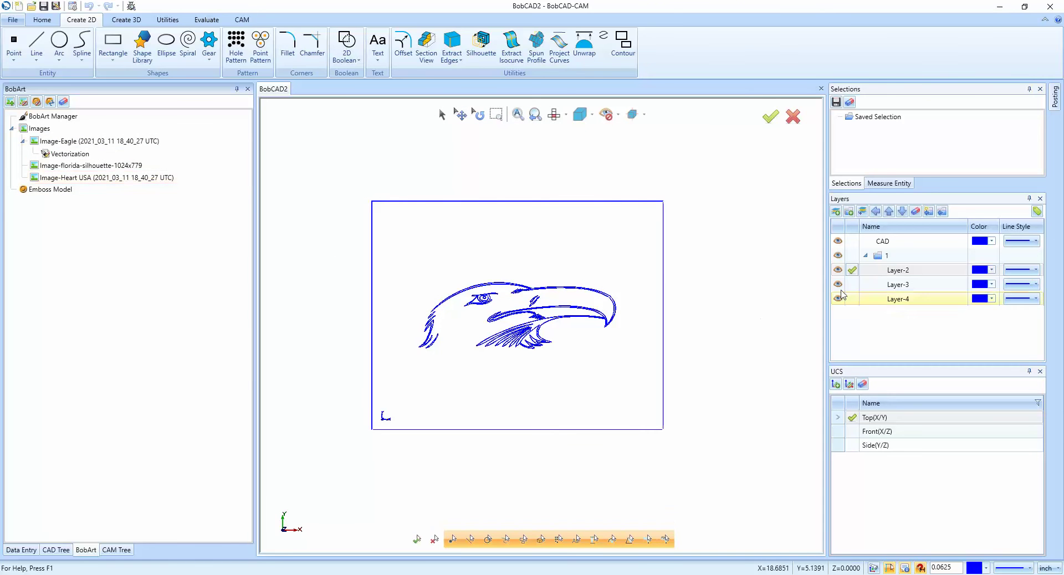
Step: Vectorize the Florida silhouette image on Layer-3 with the black/white strategy at threshold 236
right_click(94, 167)
click(128, 188)
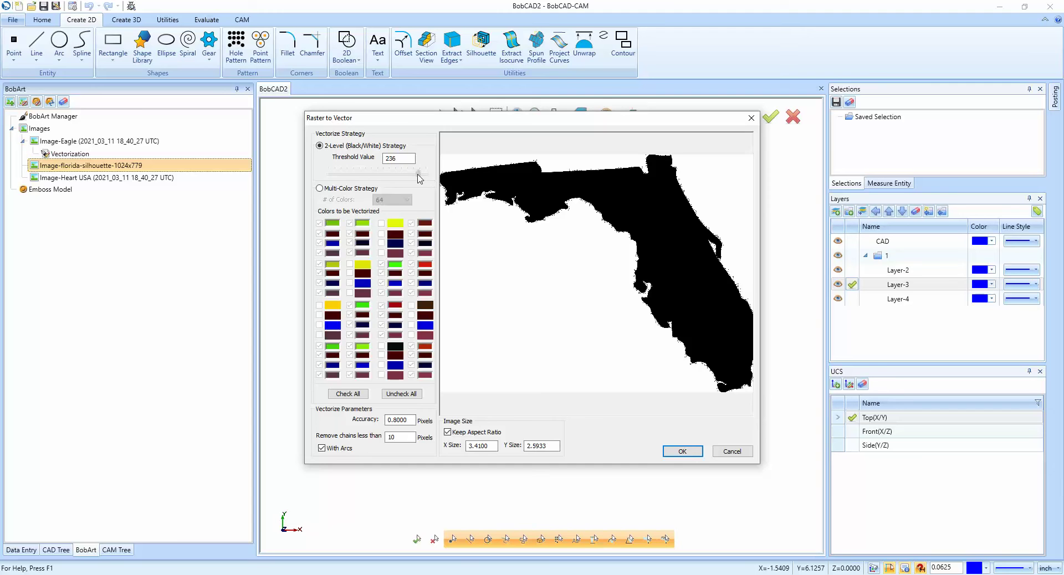
click(682, 451)
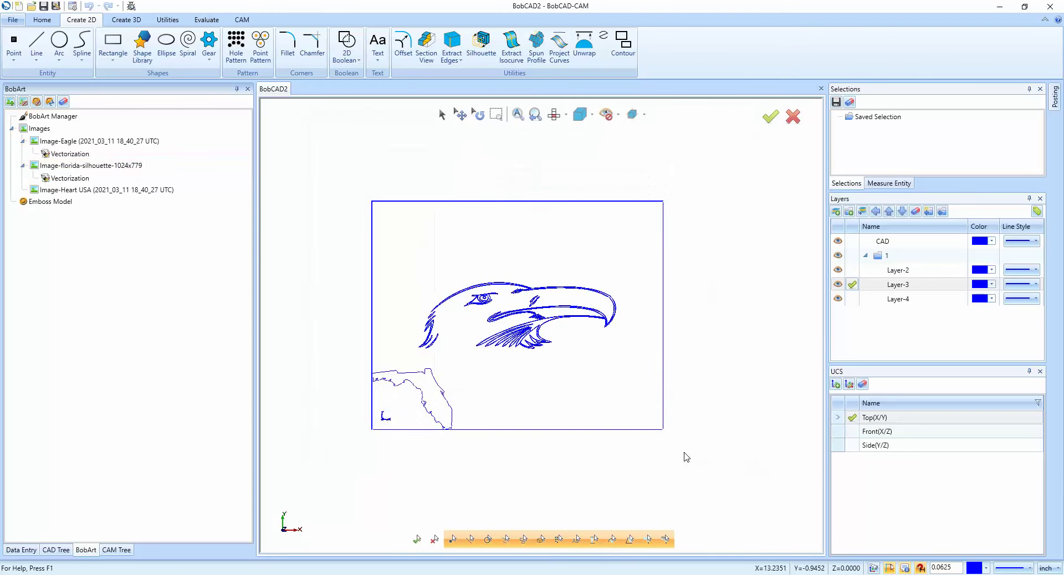
Step: Make Layer-4 active and vectorize the Heart USA image with the black/white strategy at threshold 227
click(851, 300)
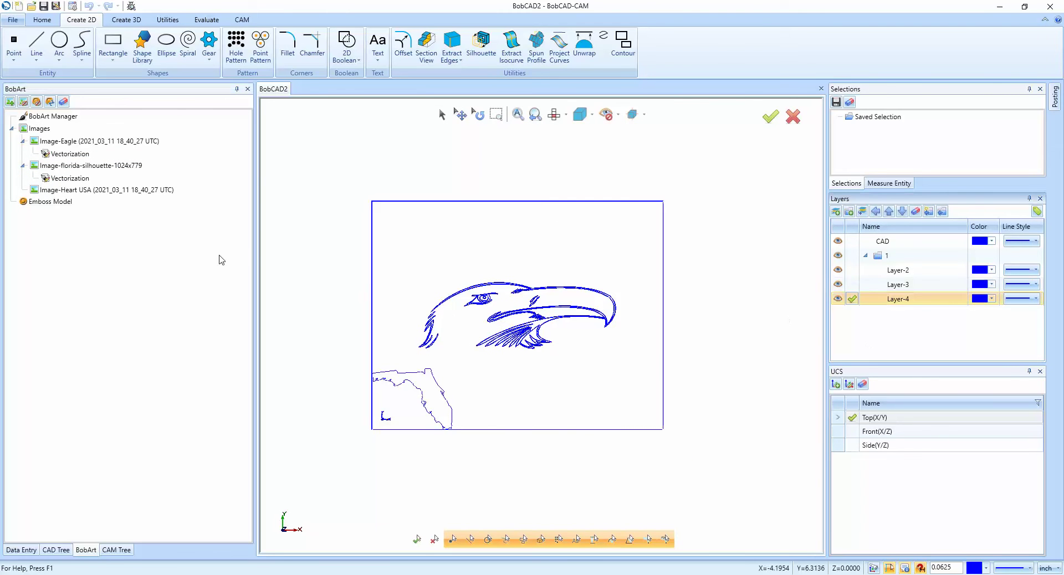
right_click(86, 190)
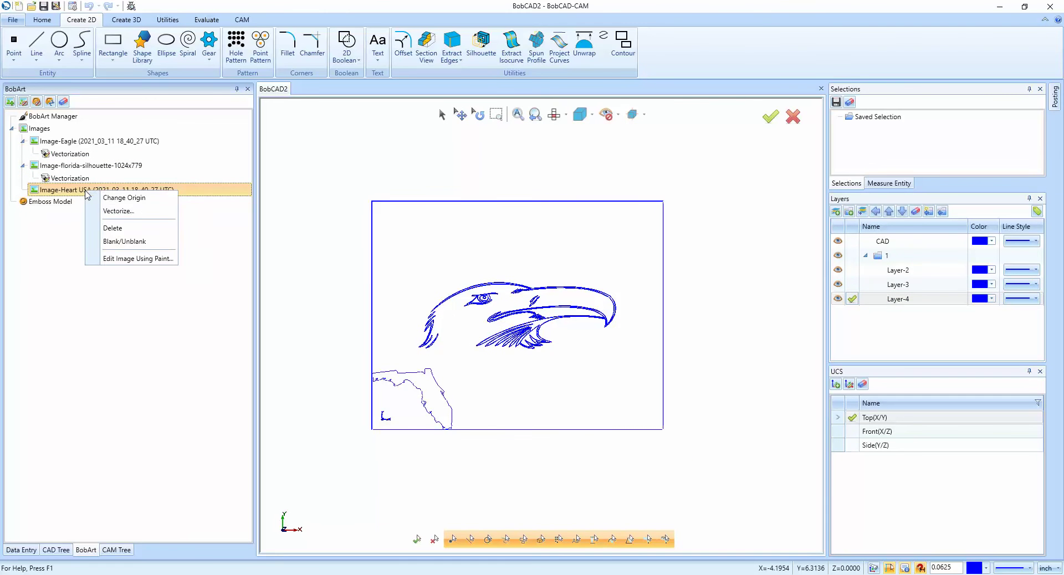
click(138, 211)
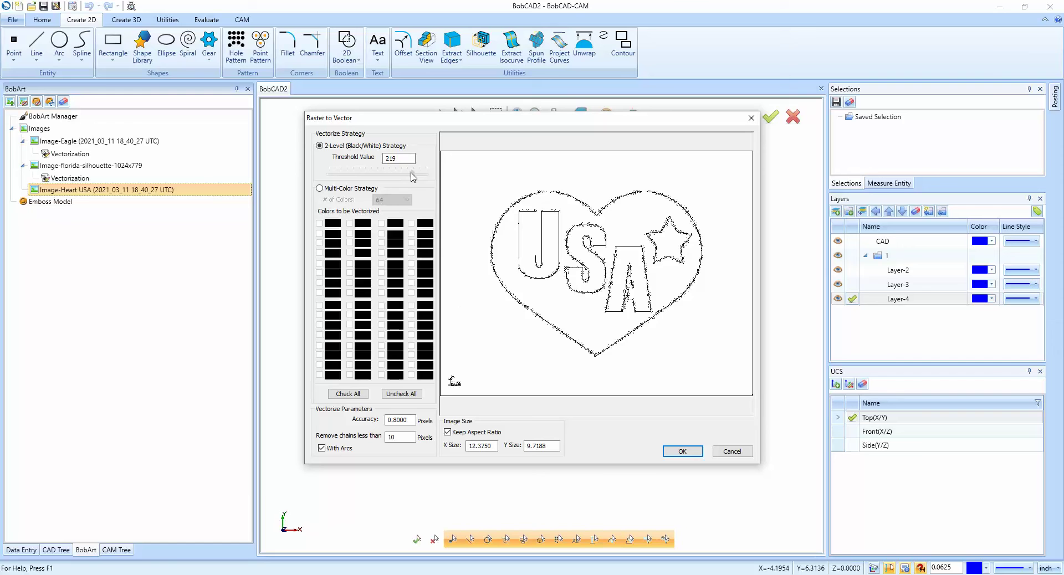
drag(412, 174, 410, 175)
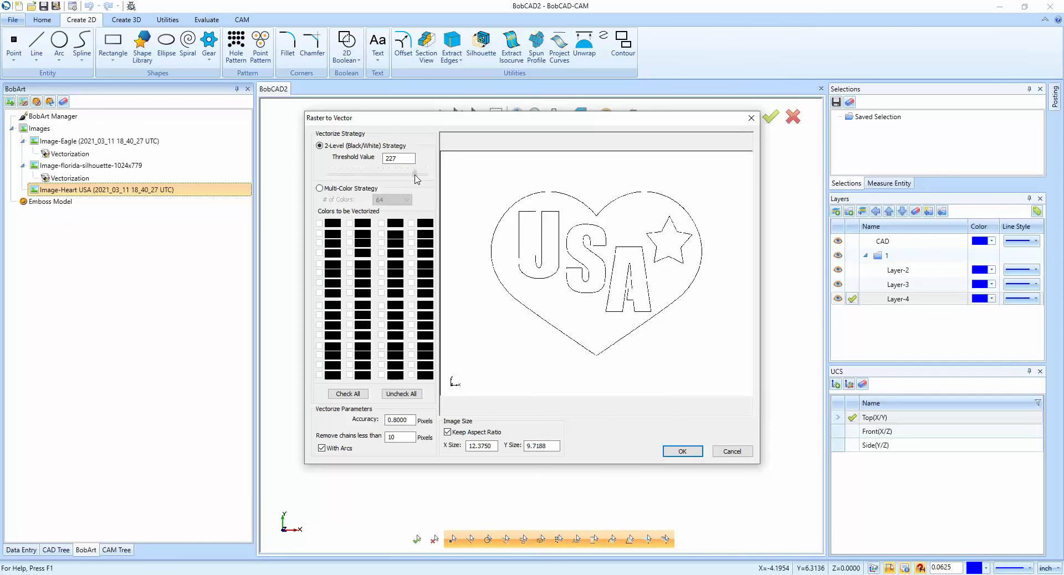
click(678, 451)
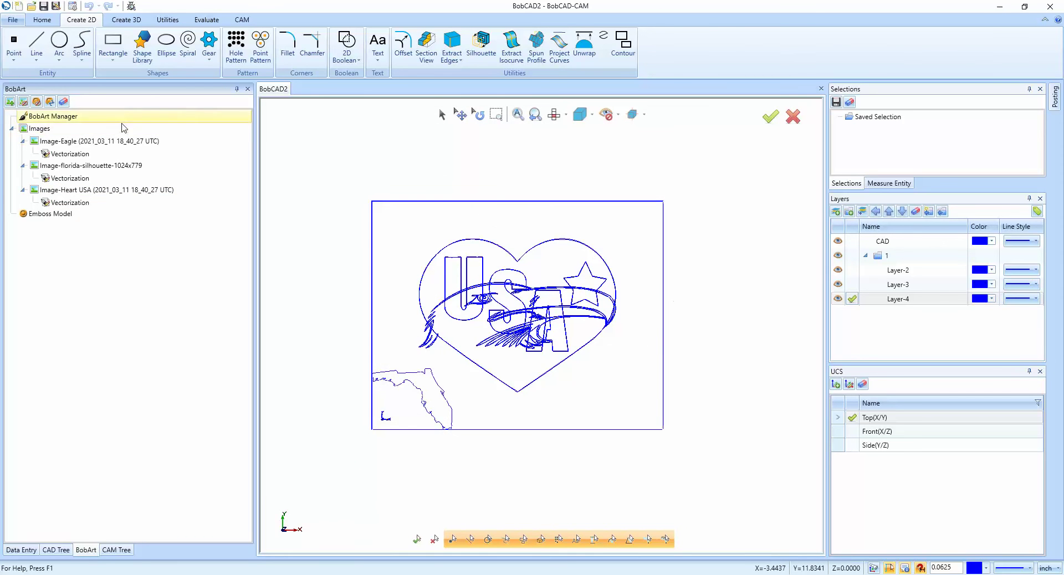
Step: Collapse the image list, make Layer-2 active and hide Layer-3 and Layer-4
click(11, 128)
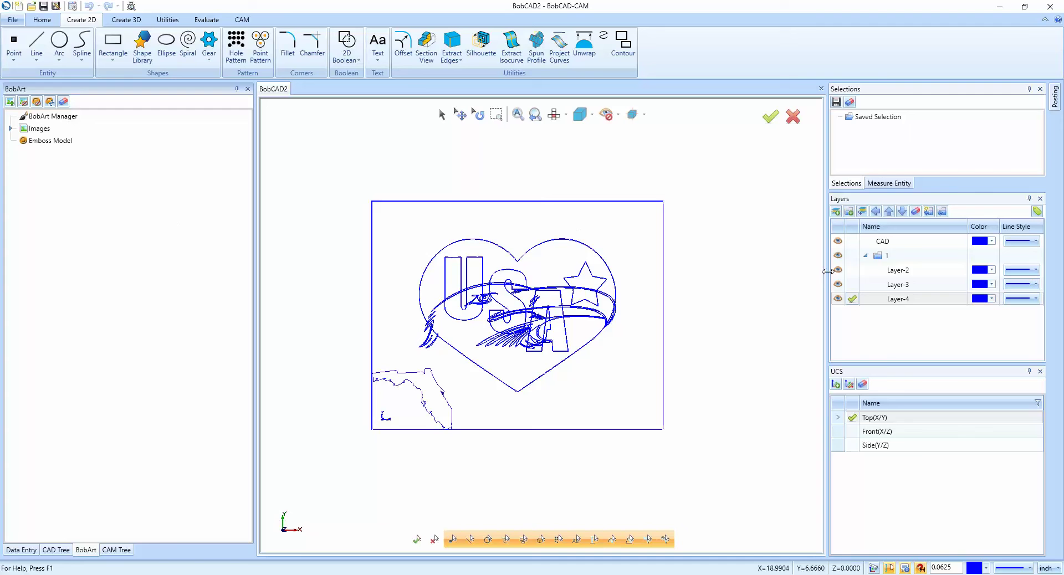
click(853, 270)
click(839, 299)
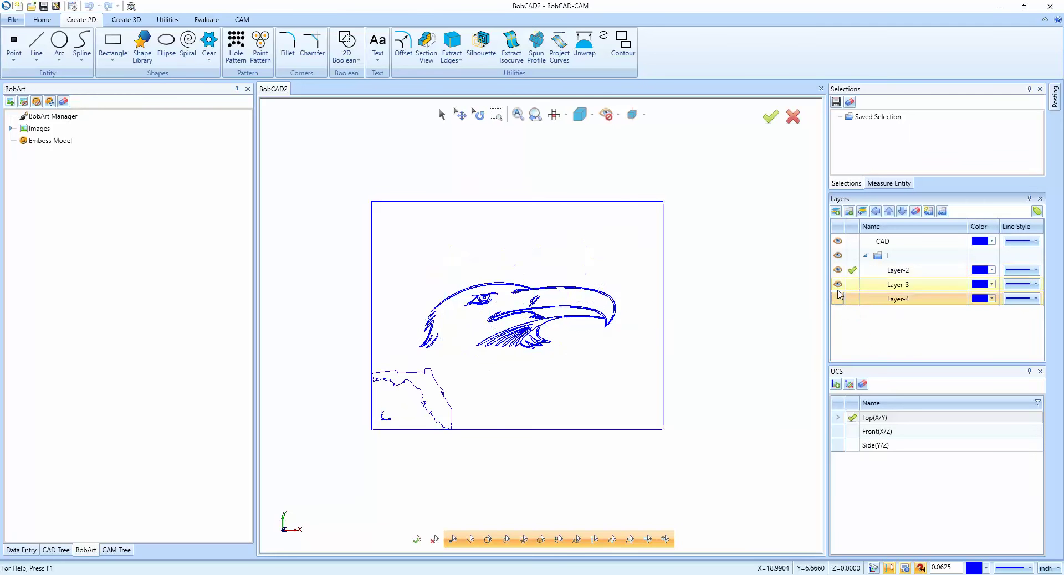
click(838, 285)
Step: Select the rectangular frame and corner axis mark around the eagle, excluding the eagle itself, and delete them
click(442, 114)
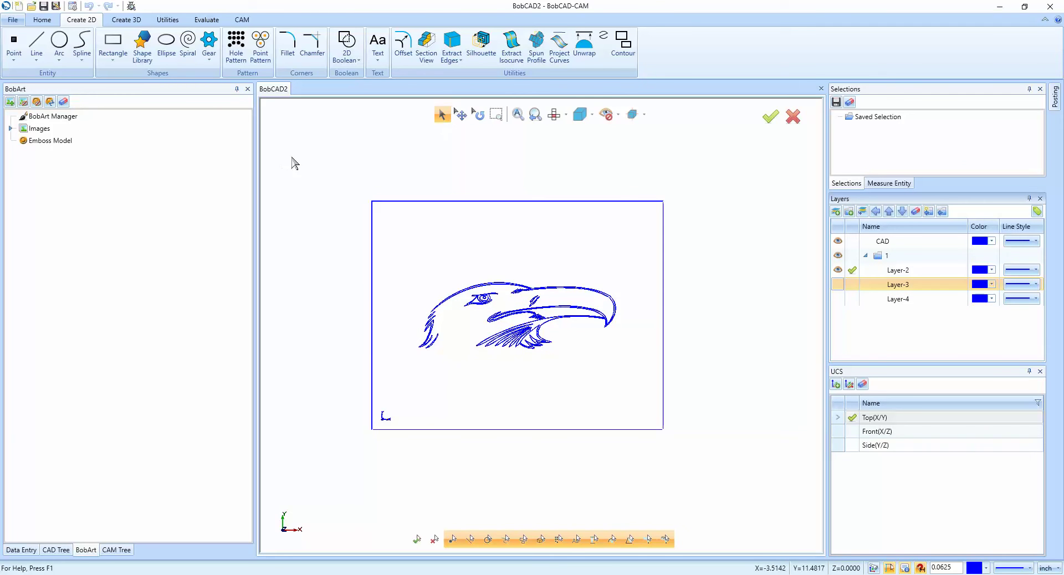
drag(294, 162, 731, 477)
drag(421, 272, 628, 393)
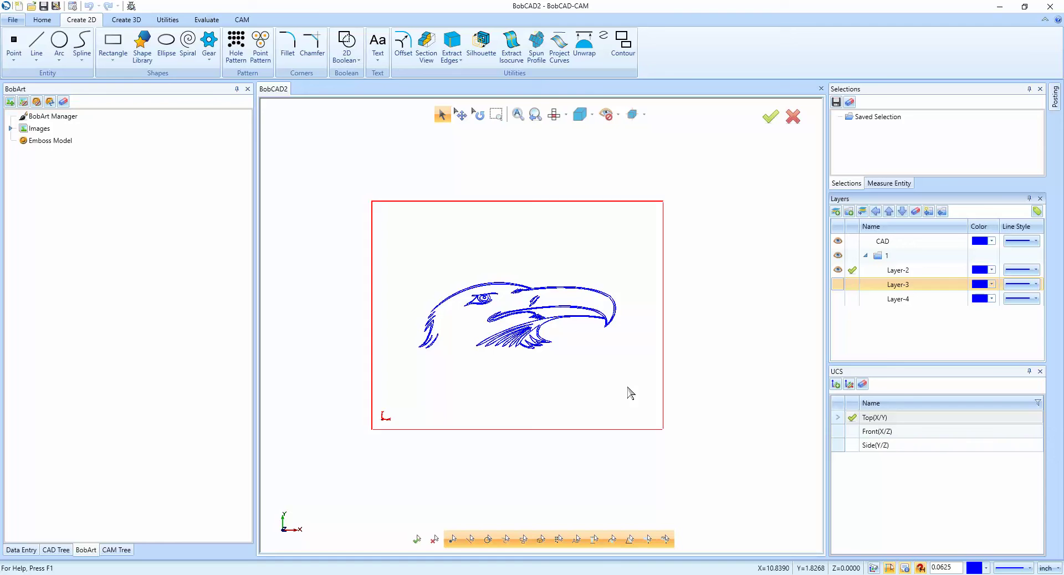
click(631, 394)
Step: Show Layer-3, make it the active layer and hide Layer-2
click(838, 284)
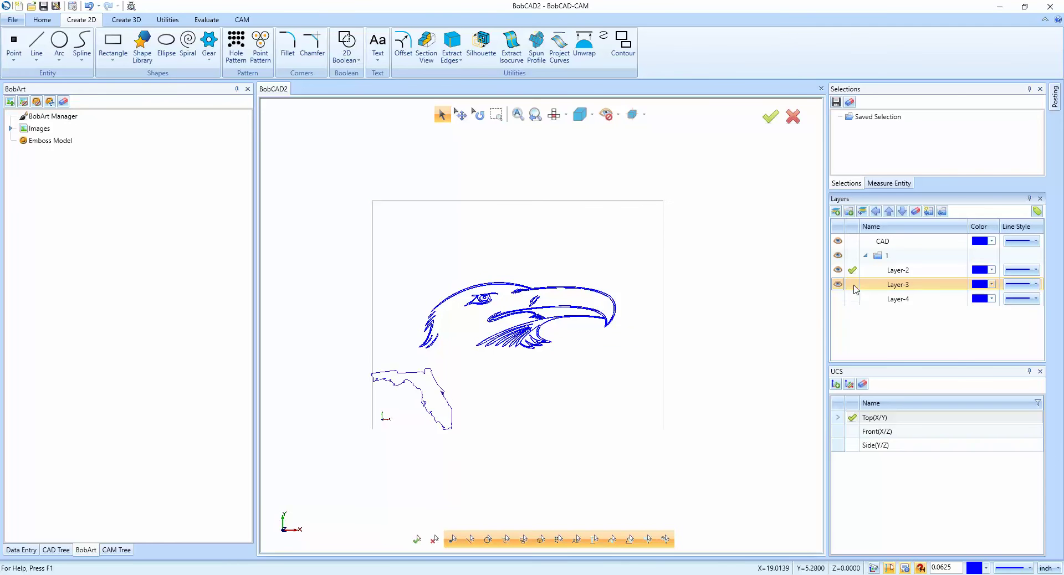
click(853, 284)
click(838, 270)
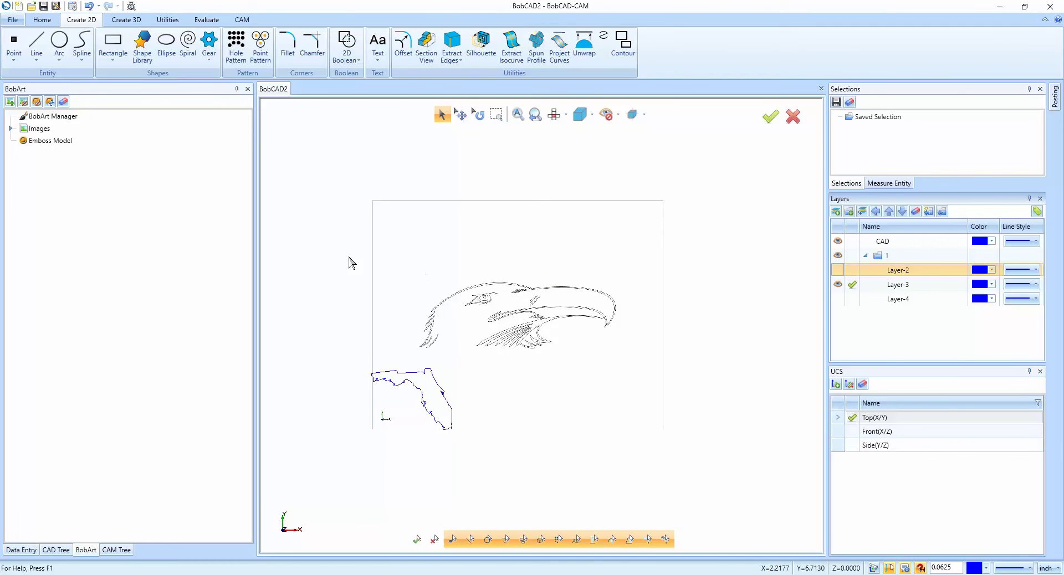
Step: Blank all the loaded BobArt images and inspect the Florida outline geometry on its own
right_click(39, 134)
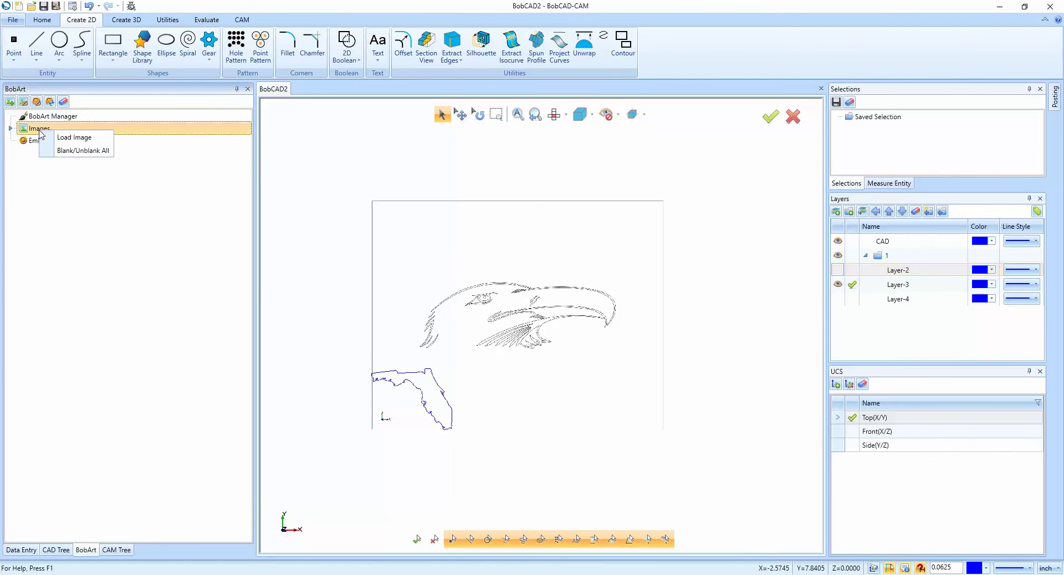
click(82, 151)
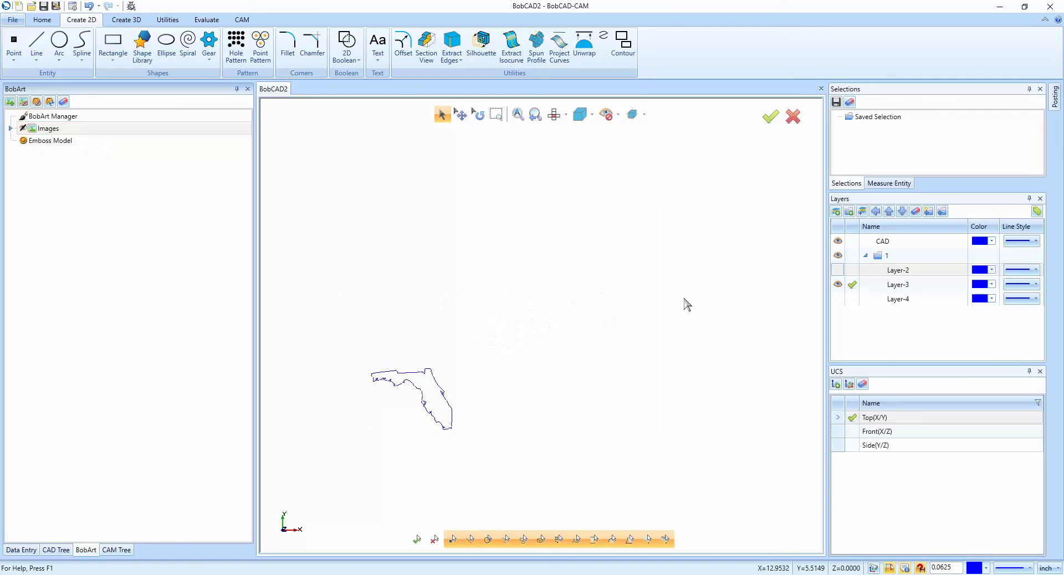
scroll(687, 301, down, 2)
scroll(527, 380, up, 5)
scroll(458, 361, down, 1)
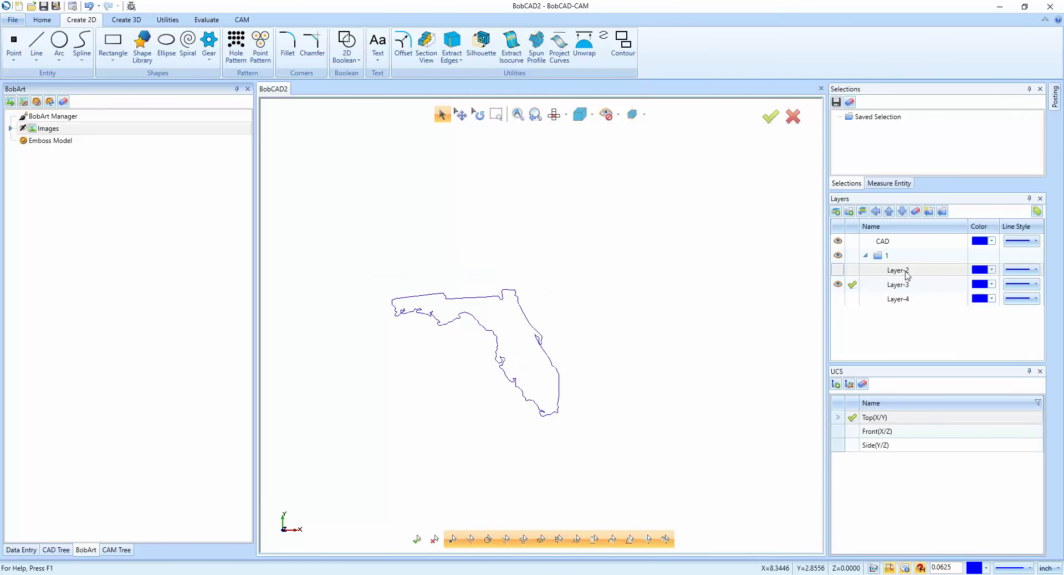
Step: Show Layer-4, make it the active layer and hide Layer-3
click(838, 299)
click(853, 299)
click(838, 284)
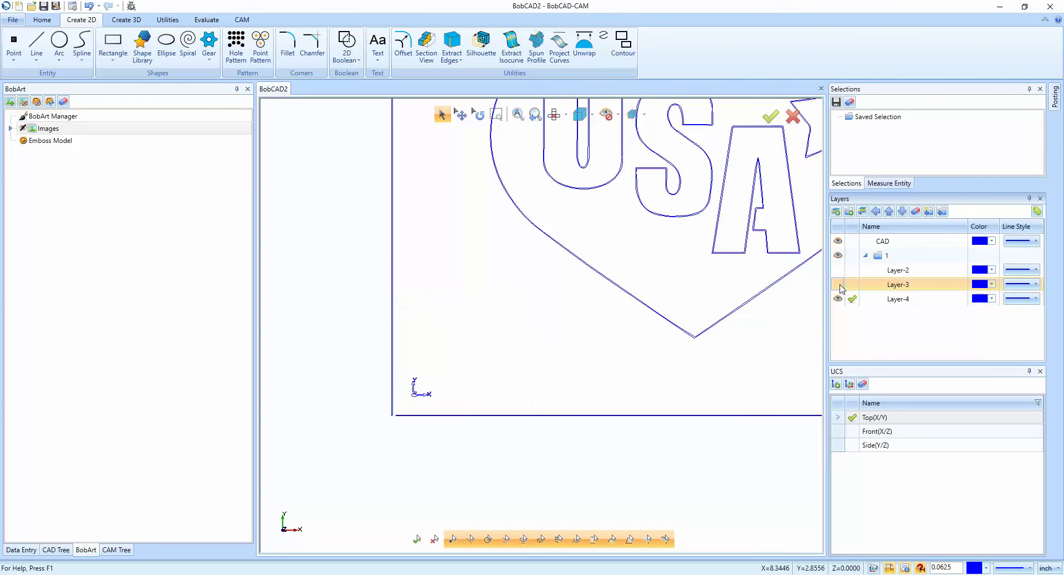
Step: Select the rectangular frame and corner axis mark around the Heart USA artwork, excluding the heart itself, and delete them
scroll(624, 311, down, 2)
middle_drag(656, 300, 510, 352)
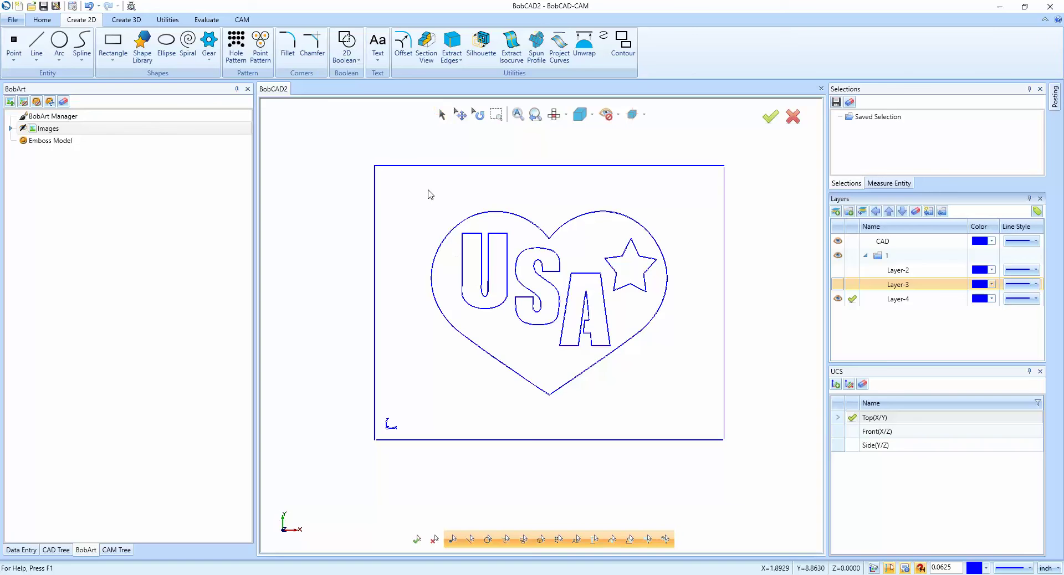
click(442, 115)
drag(409, 188, 682, 411)
drag(328, 128, 760, 488)
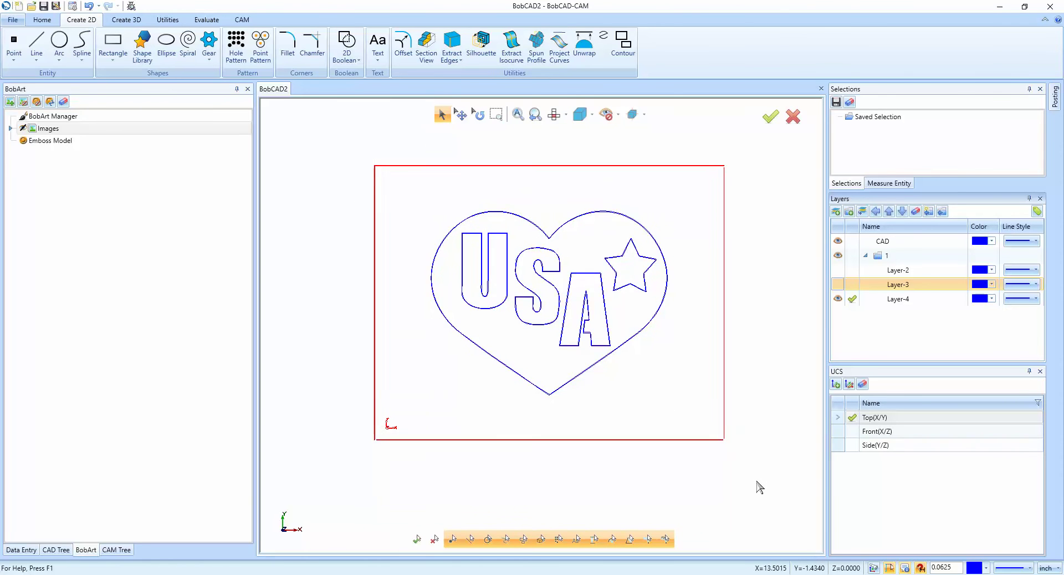
key(Delete)
Step: Show Layer-3 and Layer-2 alongside Layer-4 to view all three vectorized shapes, and hide Layer-2 and Layer-3 again
click(838, 284)
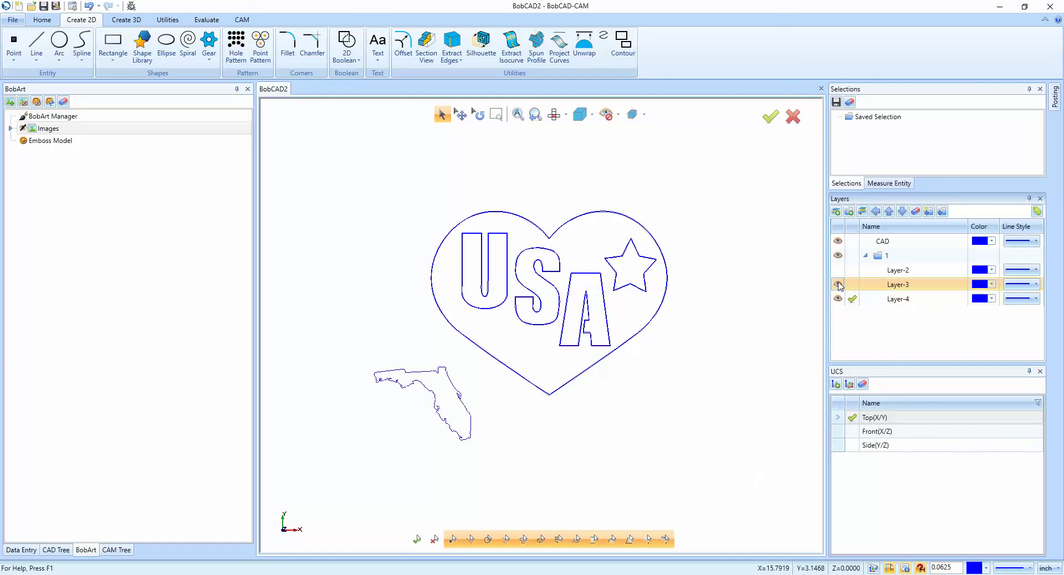
click(838, 270)
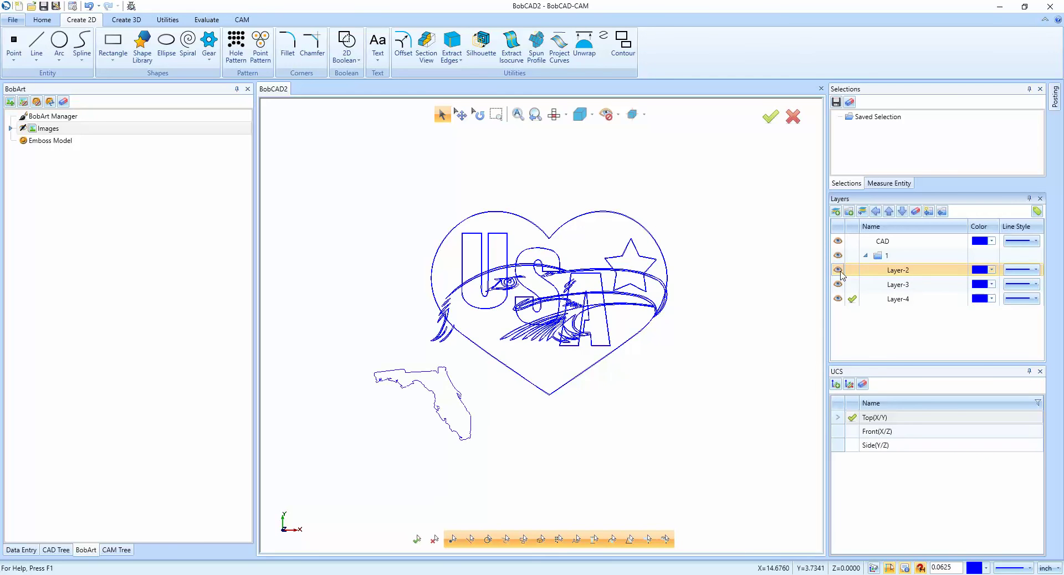
click(838, 270)
click(838, 284)
click(838, 299)
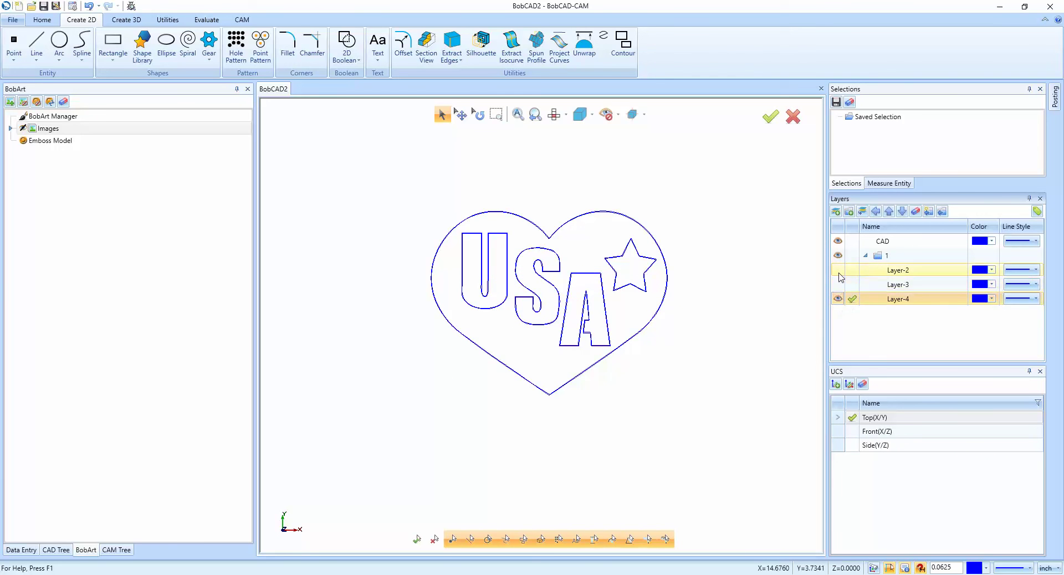
Step: Make the CAD layer active and hide layer folder 1 with all its artwork layers
click(838, 271)
click(853, 270)
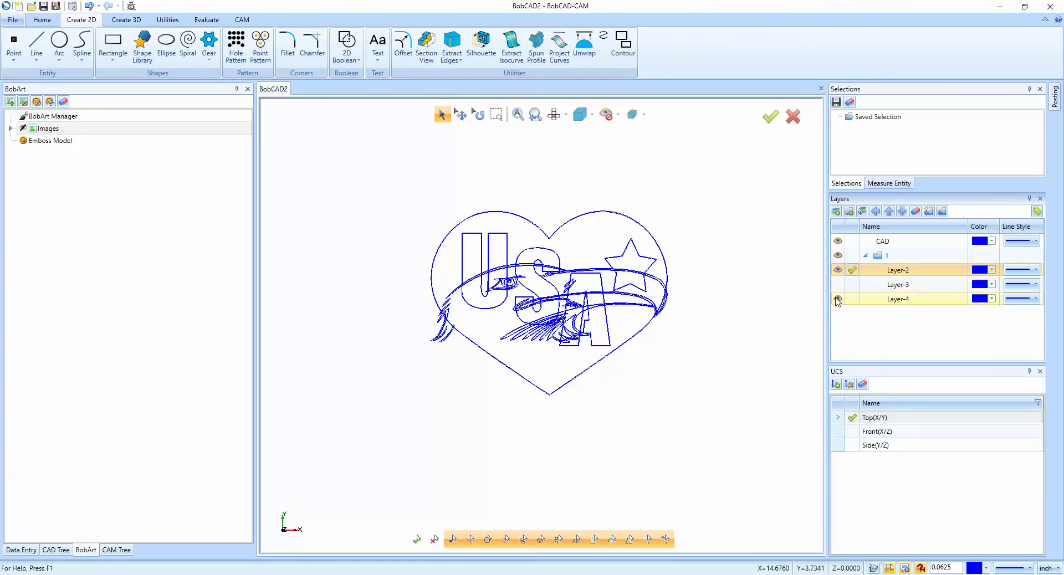
click(838, 299)
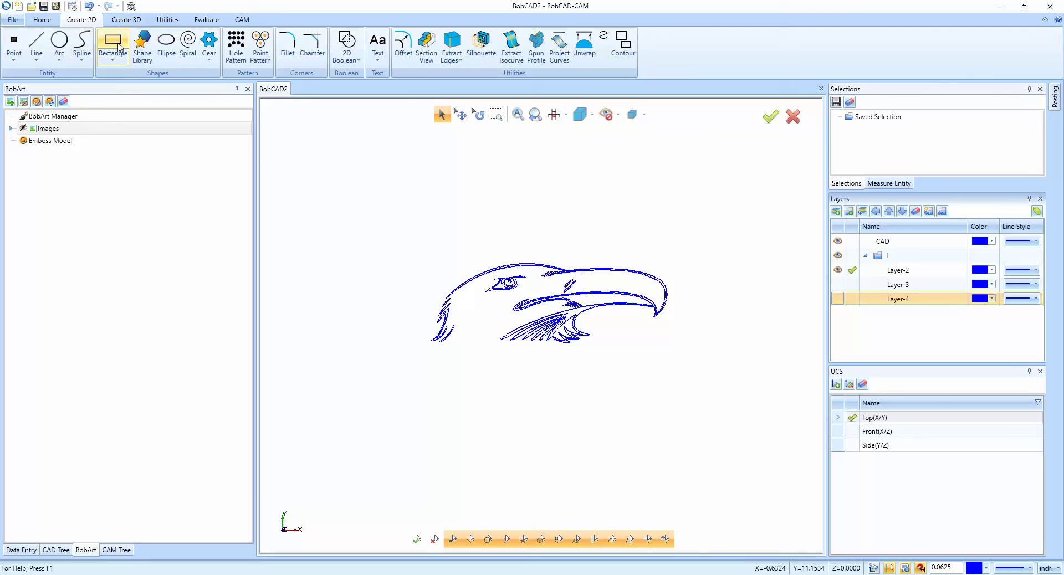
click(853, 241)
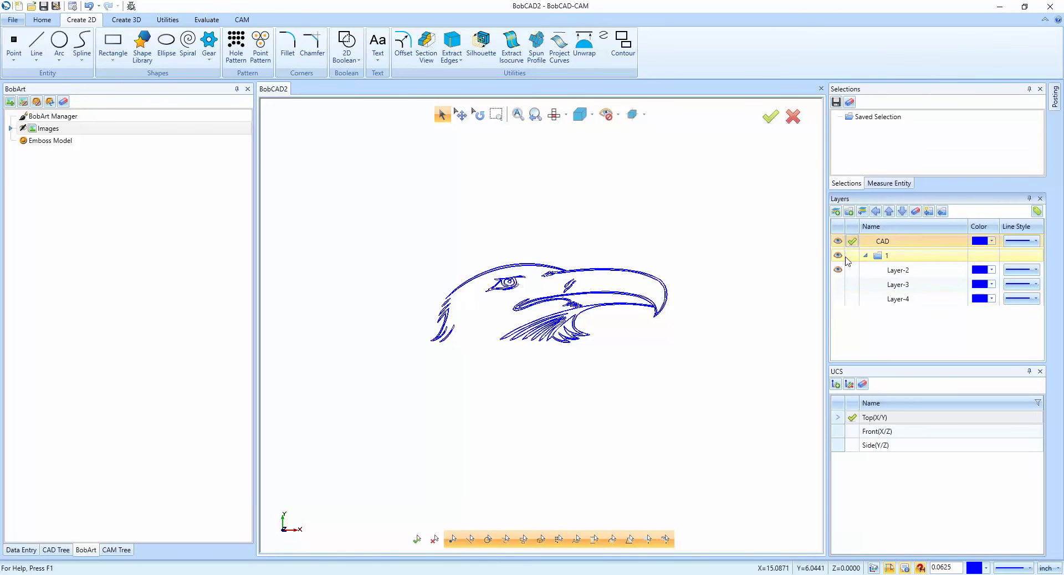
click(838, 271)
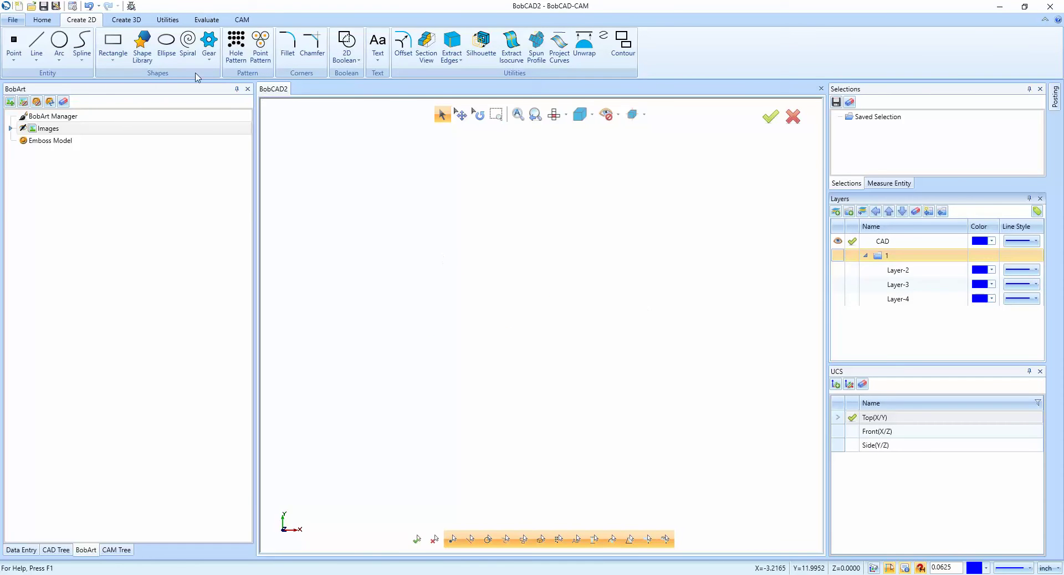
Step: Create an 8 by 8 inch rectangle with square corners, centred on the origin, on the CAD layer
click(113, 44)
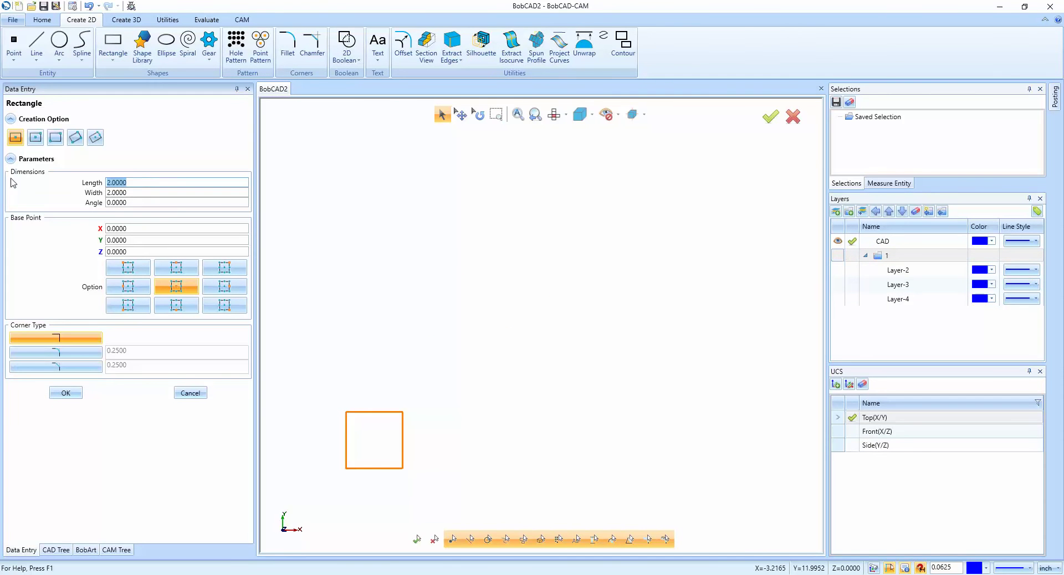
key(Tab)
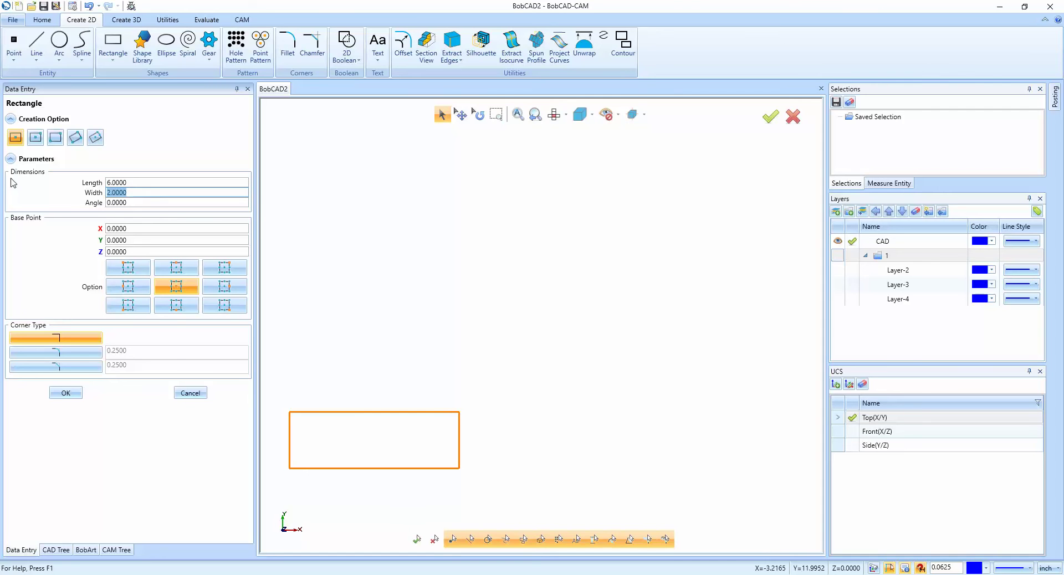
key(shift+Tab)
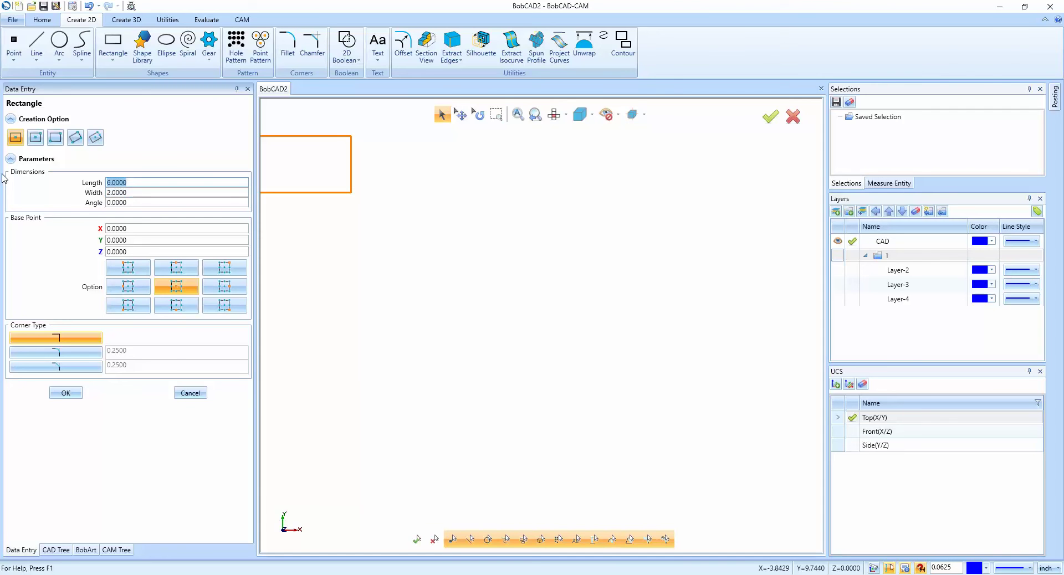
text(8)
key(Tab)
text(8)
key(Tab)
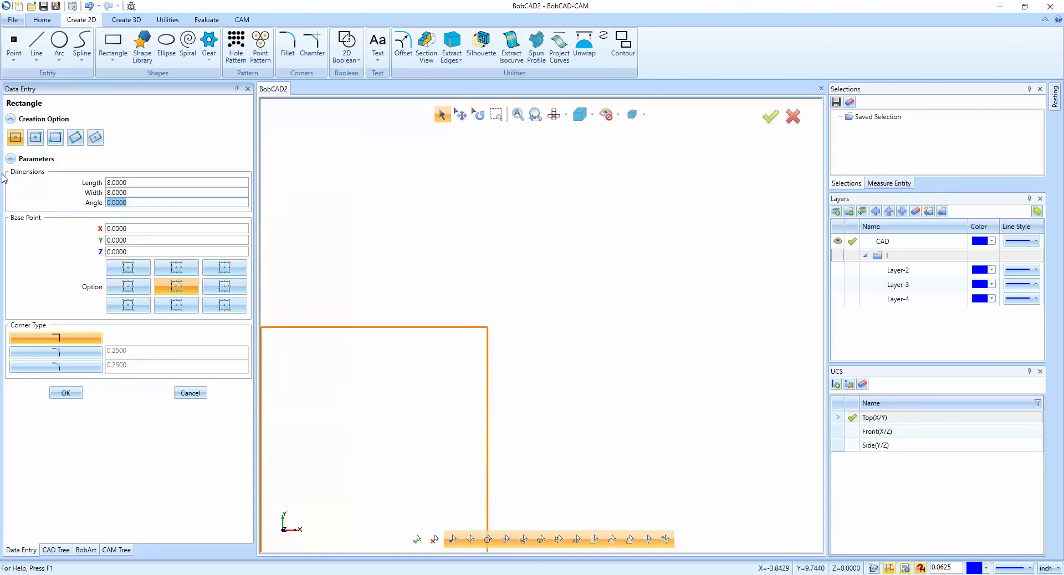
click(66, 393)
click(194, 394)
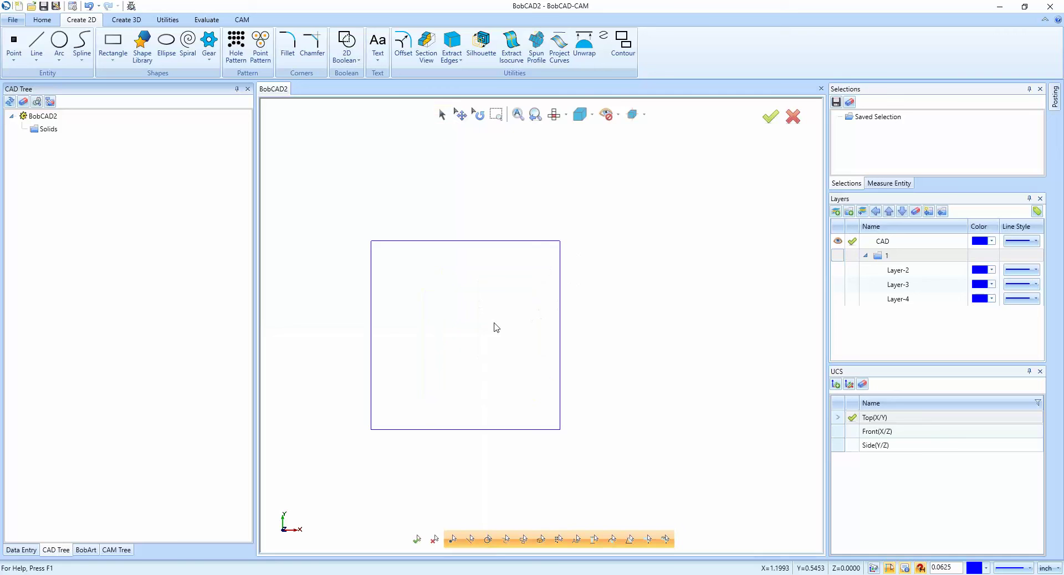
Step: Show Layer-3 with the Florida outline together with the square, keeping Layer-4 hidden
click(837, 298)
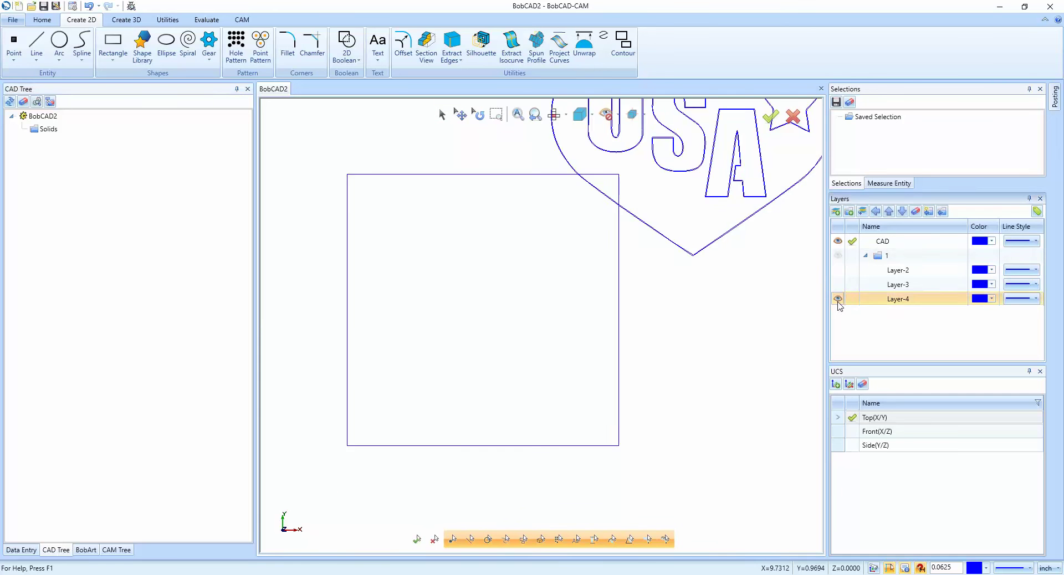
click(838, 299)
click(838, 284)
scroll(590, 328, down, 3)
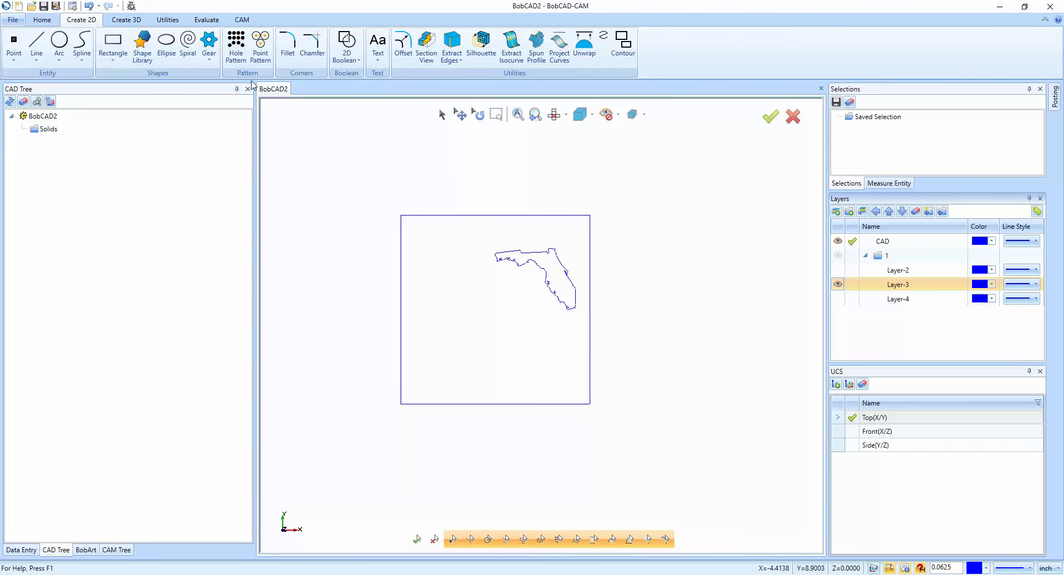
Step: Translate the whole Florida outline from its geometry center to end point X 0, Y 0
click(168, 19)
click(21, 49)
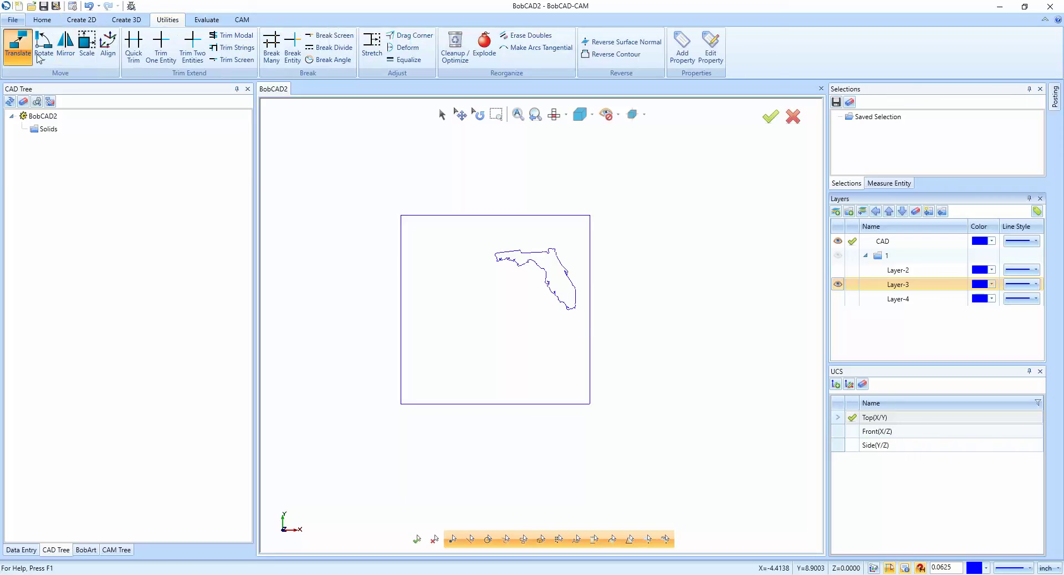
drag(483, 243, 577, 324)
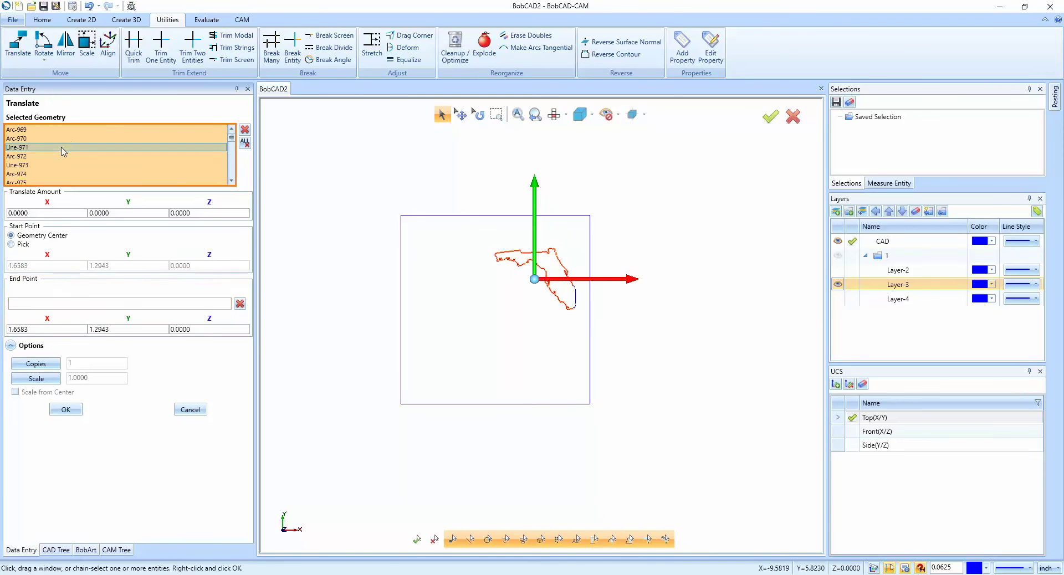
click(538, 258)
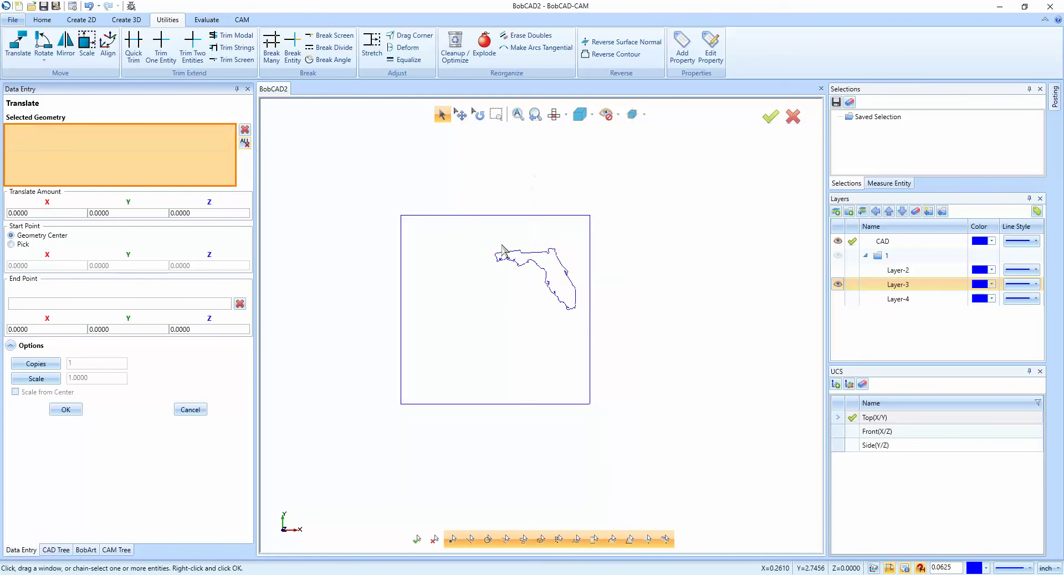
drag(482, 238, 582, 331)
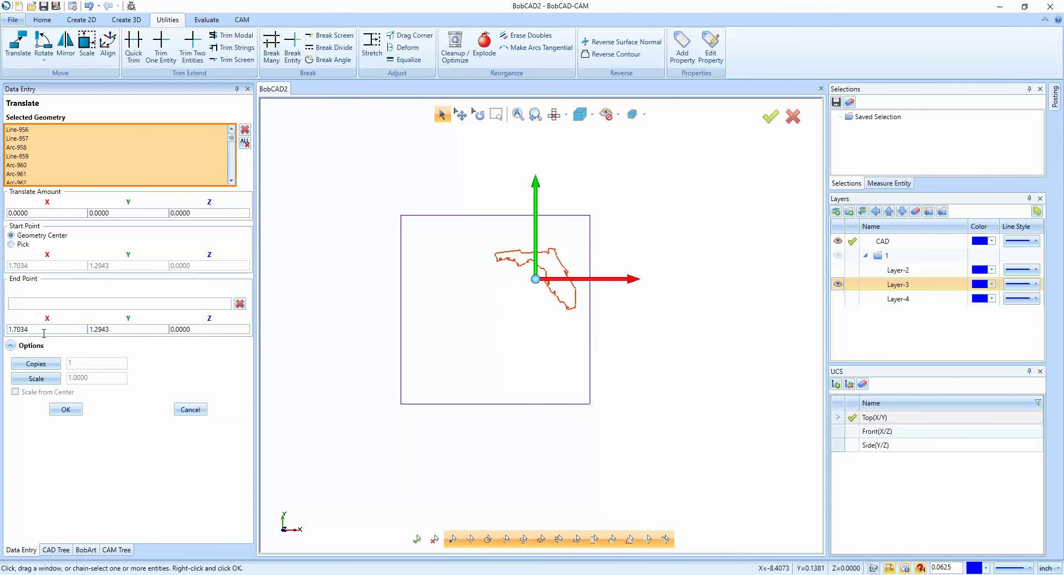
text(0)
key(Tab)
text(0)
key(Tab)
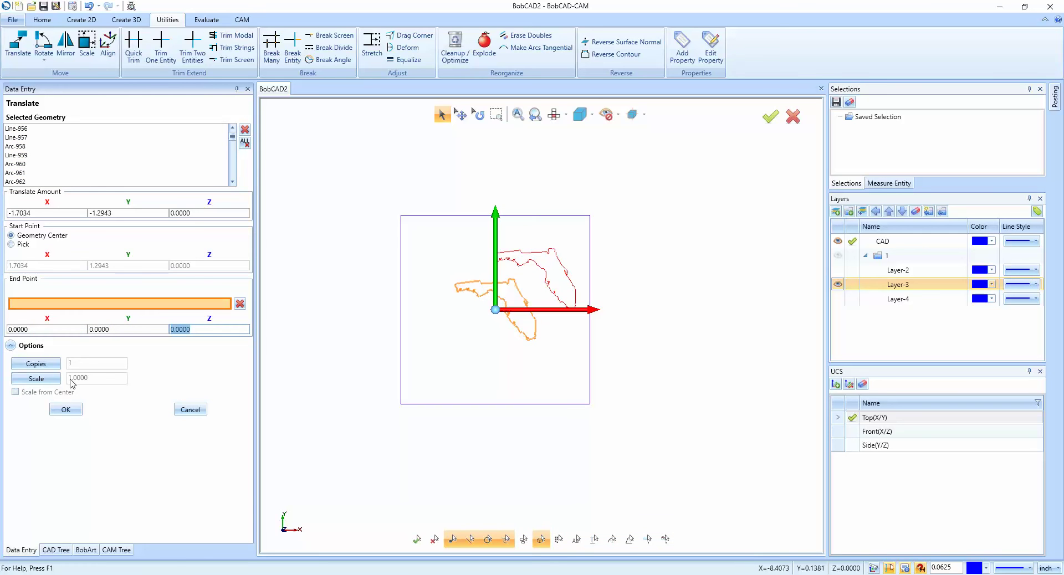
click(67, 409)
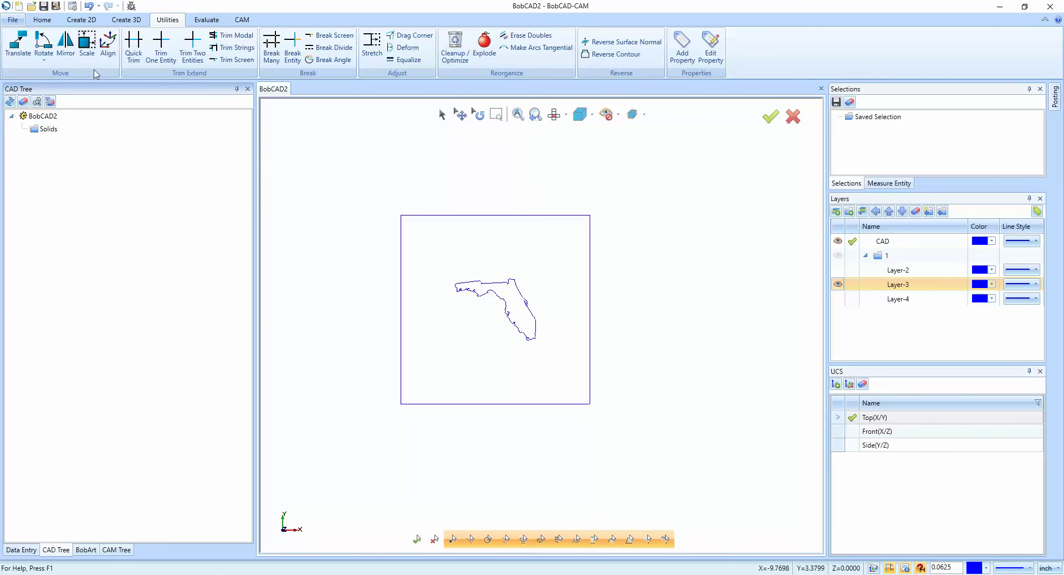
Step: Scale the Florida outline uniformly by a factor of 2.2 about its geometry center, all entities together
click(81, 47)
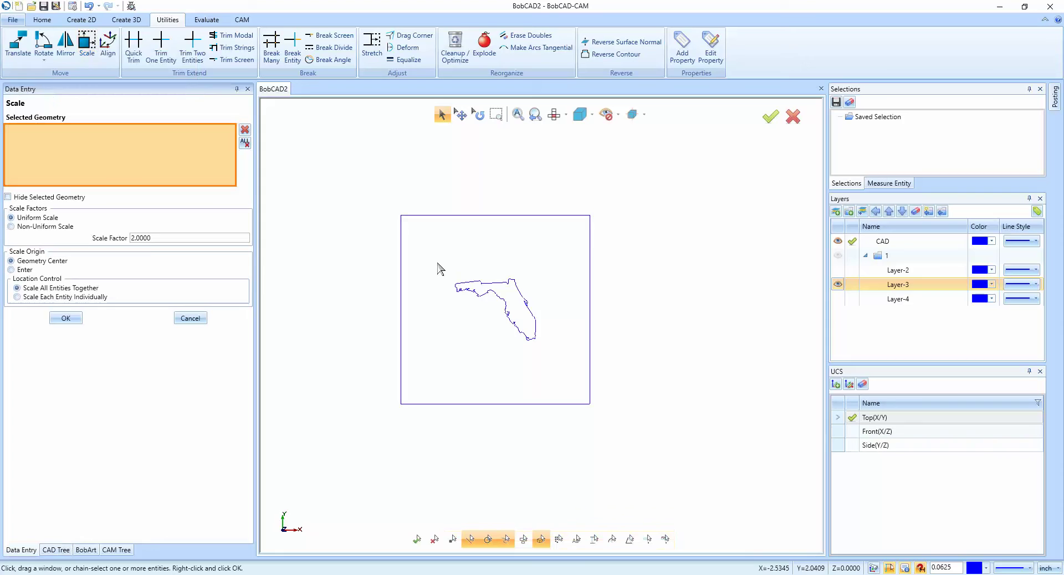
drag(435, 262, 563, 370)
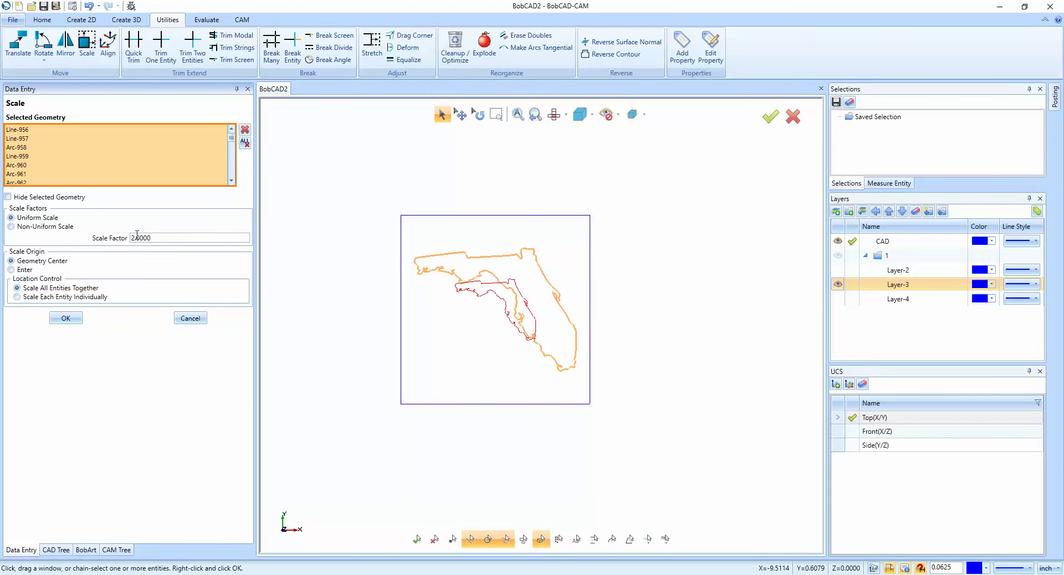
text(2.2)
key(Tab)
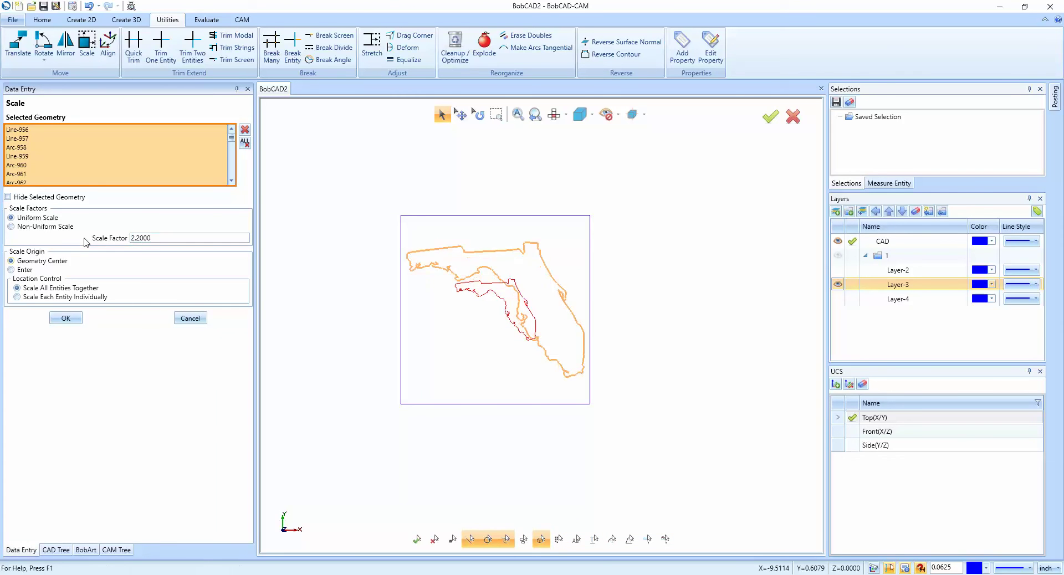
click(66, 319)
click(190, 318)
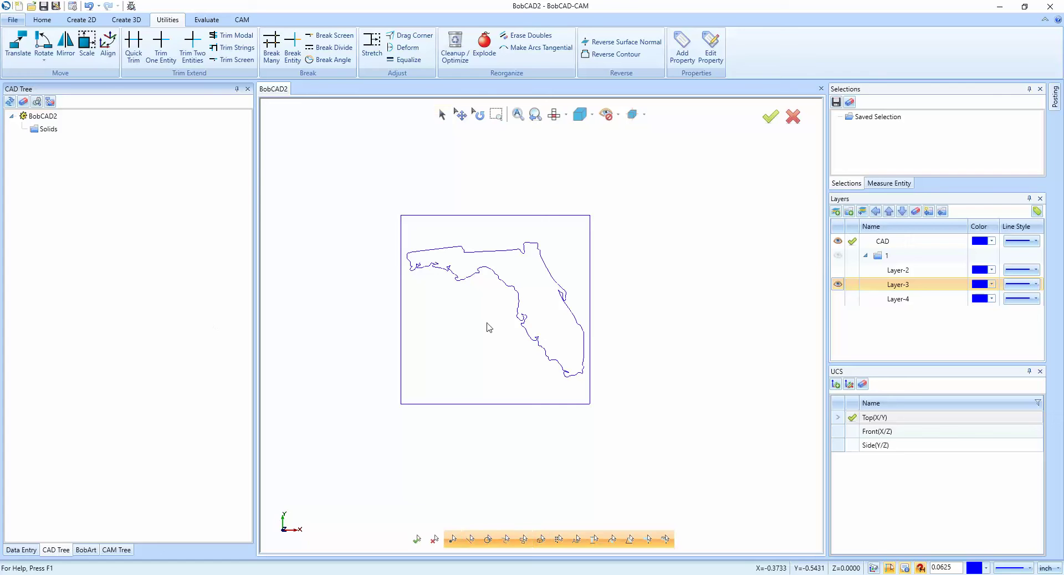
Step: Hide Layer-3 and show Layer-4 with the Heart USA artwork beside the square
click(837, 285)
click(837, 299)
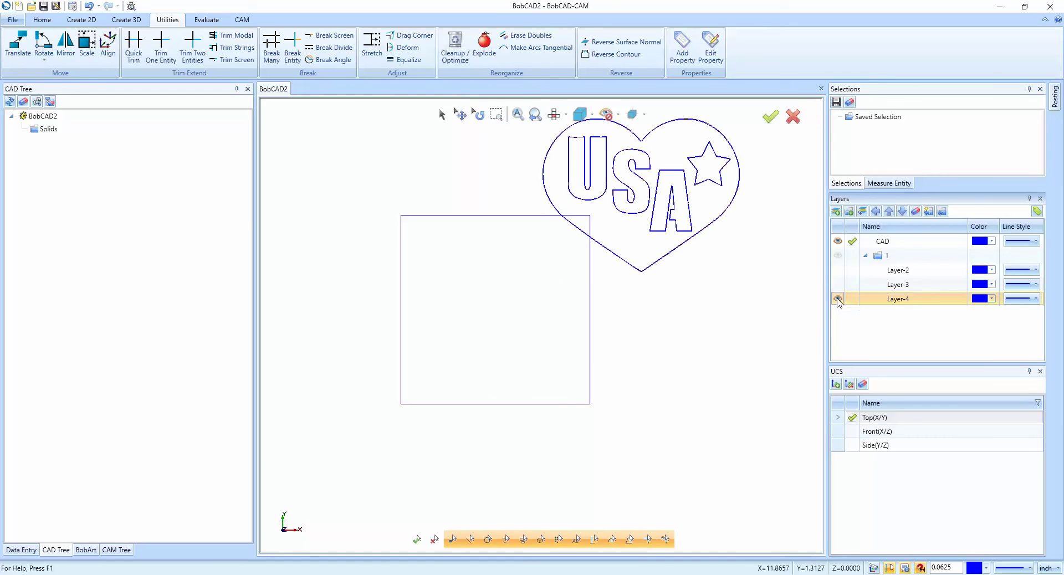
scroll(693, 300, down, 3)
middle_drag(694, 299, 574, 301)
scroll(574, 301, up, 5)
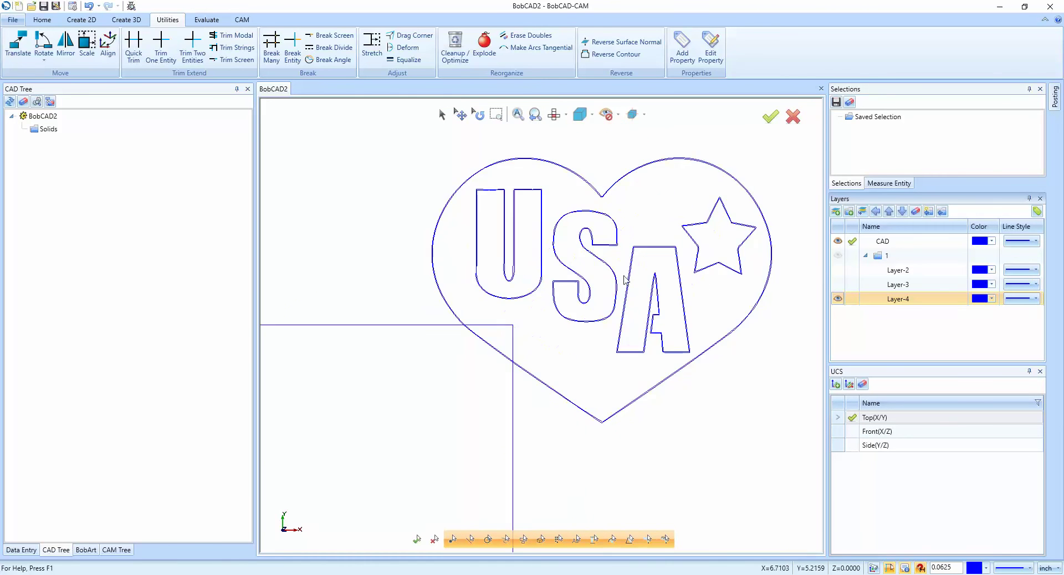
scroll(617, 278, down, 5)
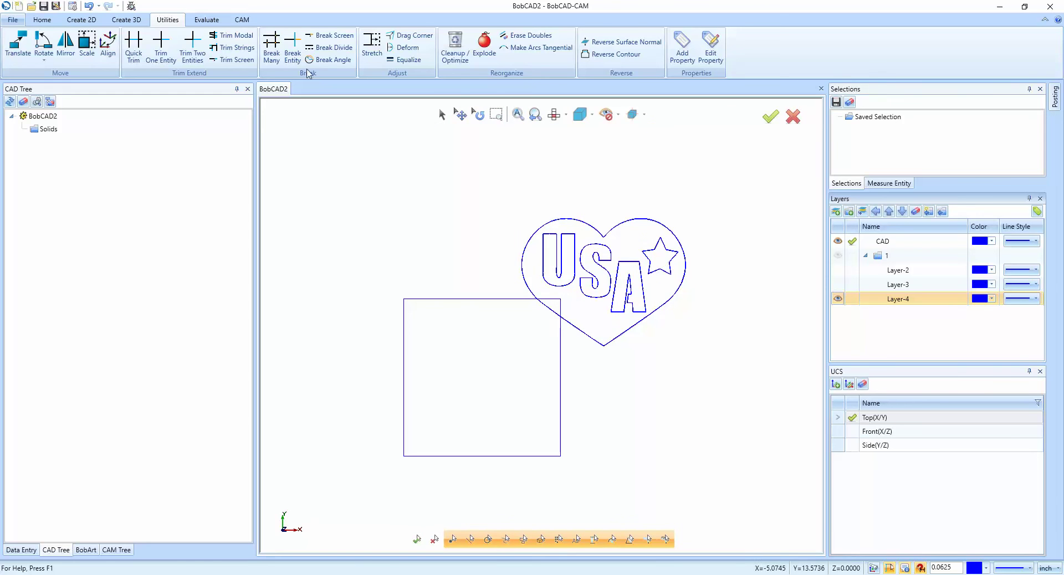
Step: Set up a Translate of the Heart USA artwork, without the square, from its geometry center to end point X -2.6875, Y -2.75
click(18, 44)
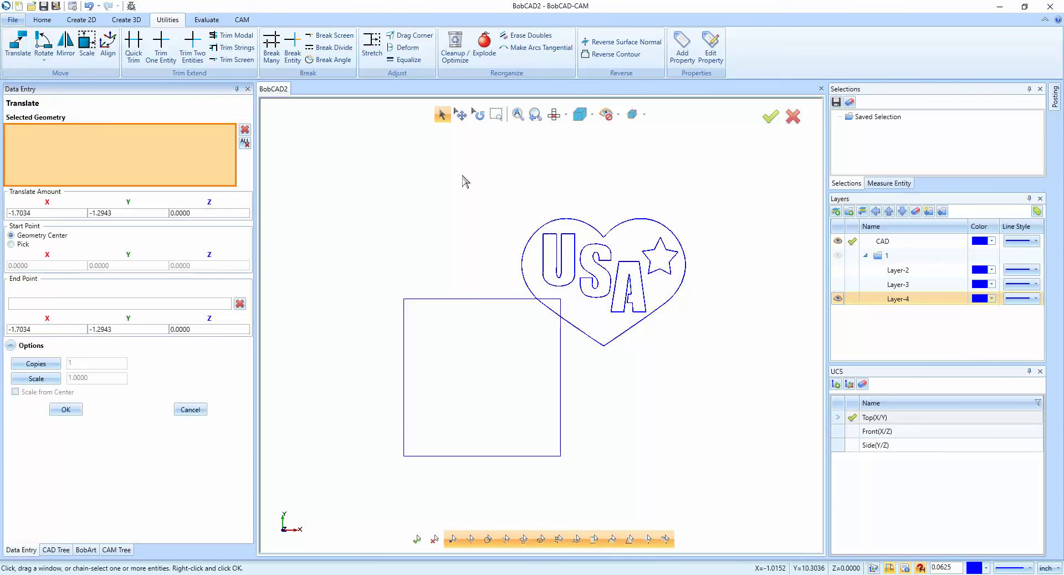
drag(499, 183, 723, 370)
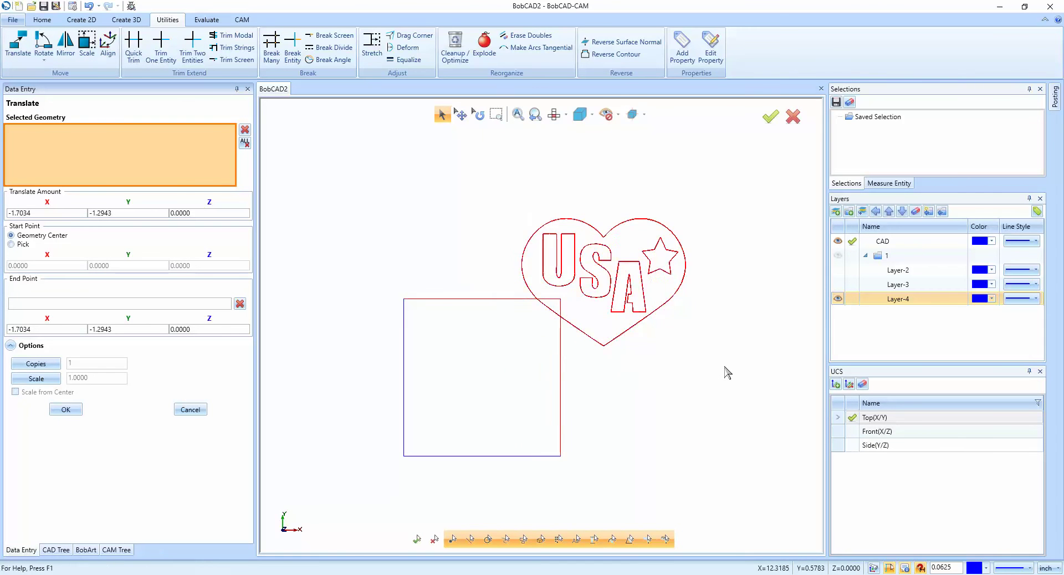
click(560, 409)
click(467, 299)
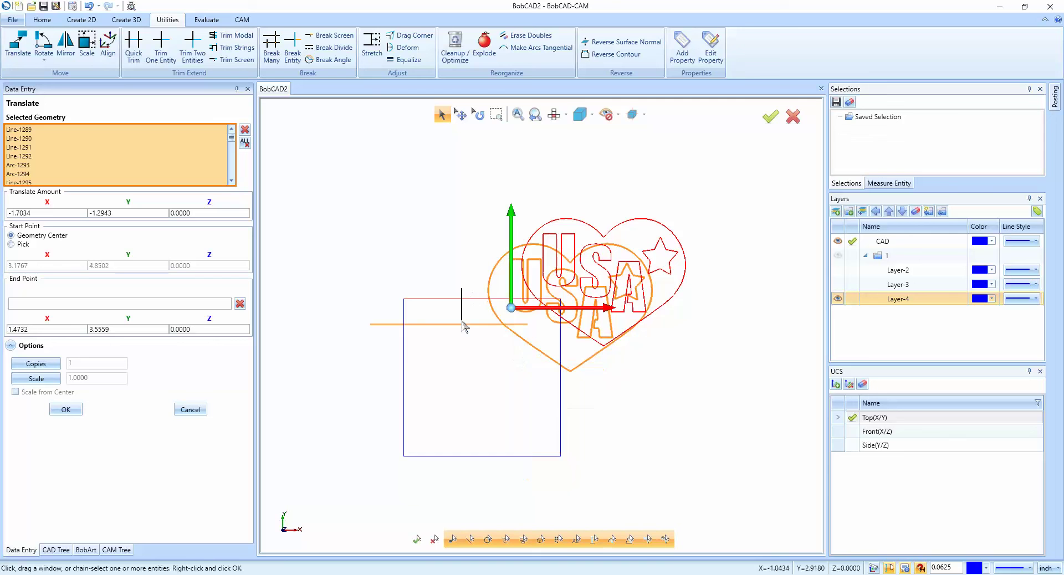
right_click(573, 311)
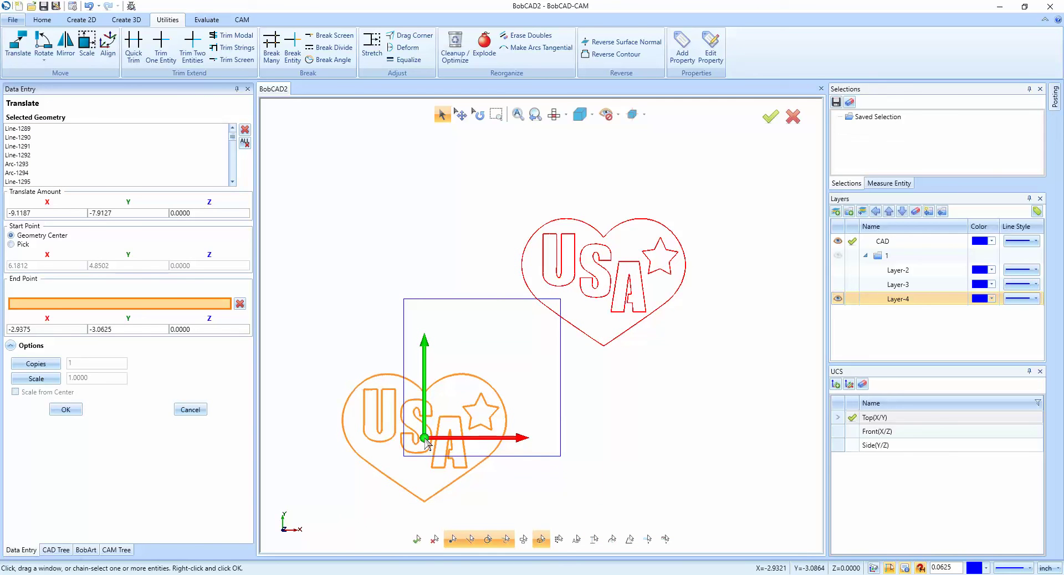
click(429, 432)
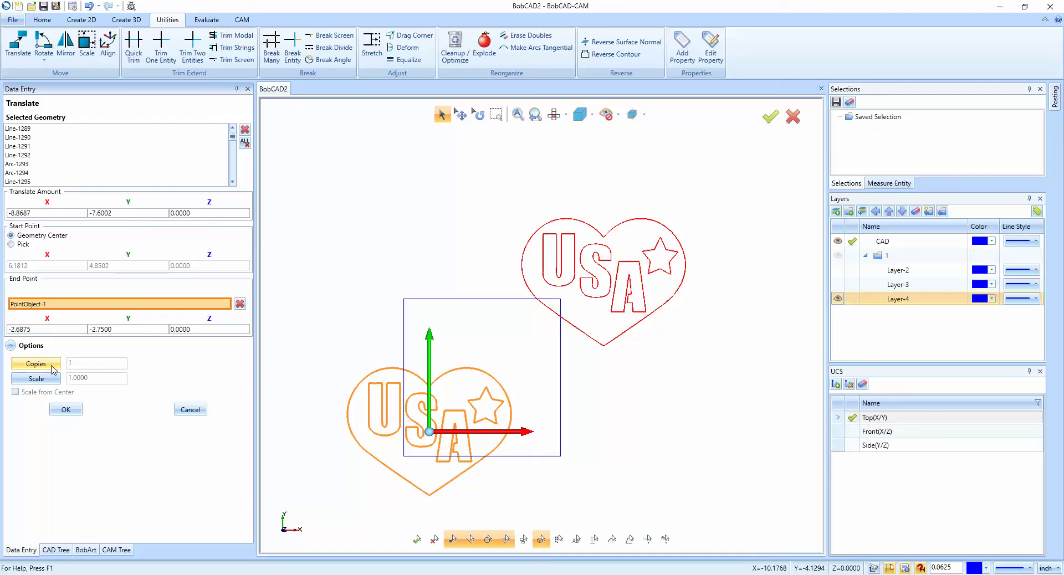
Step: Reduce the translated heart to a scale of 0.25 from its center and apply the move
click(38, 379)
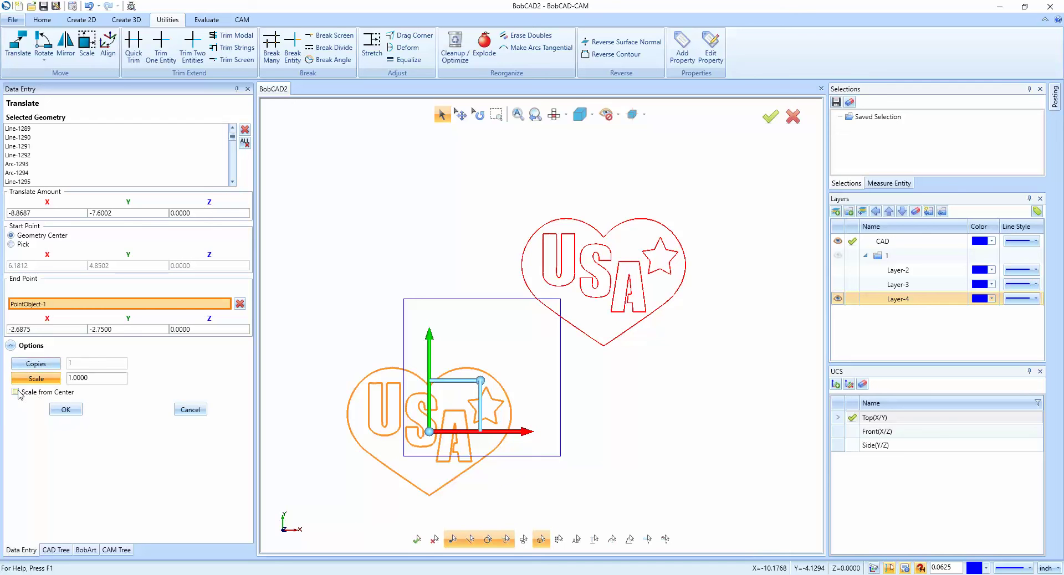
click(30, 376)
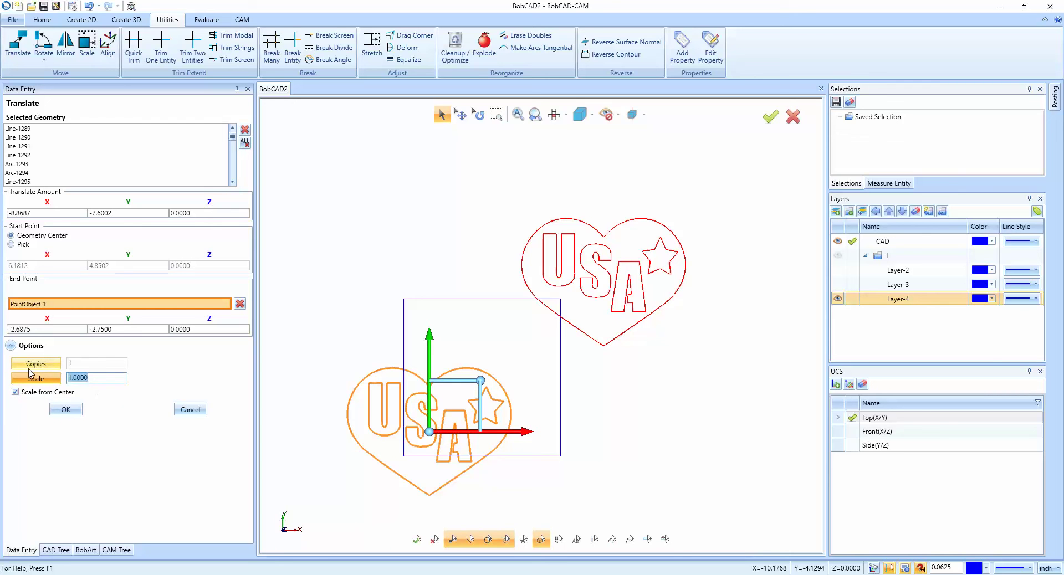
text(0.5000)
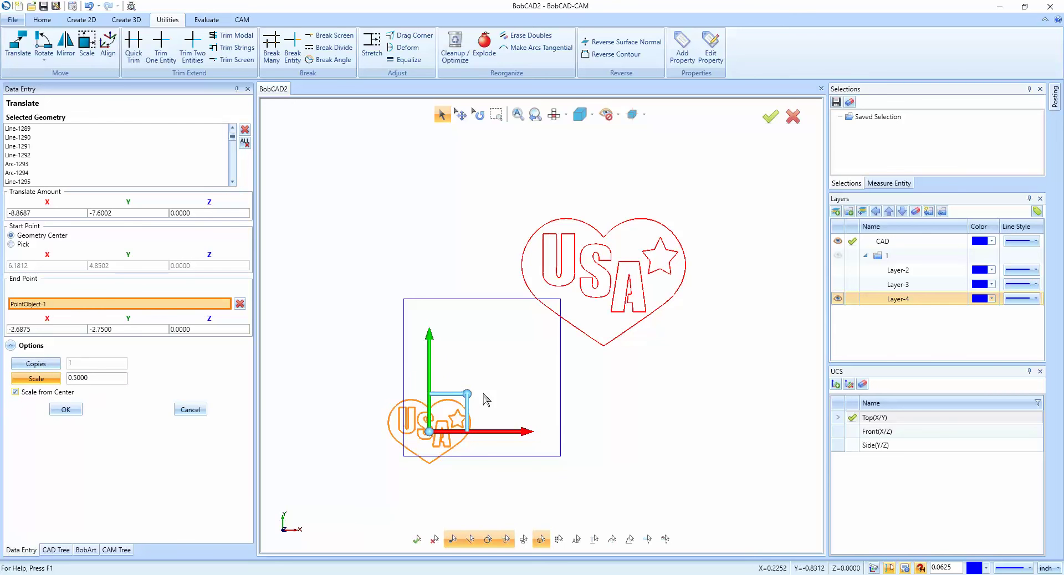
drag(468, 394, 463, 408)
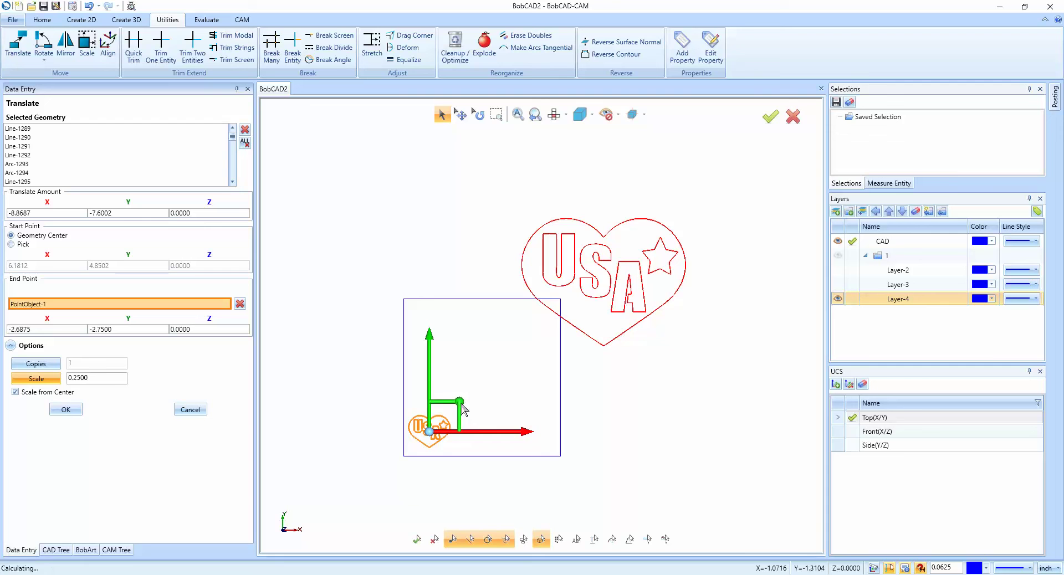
click(66, 410)
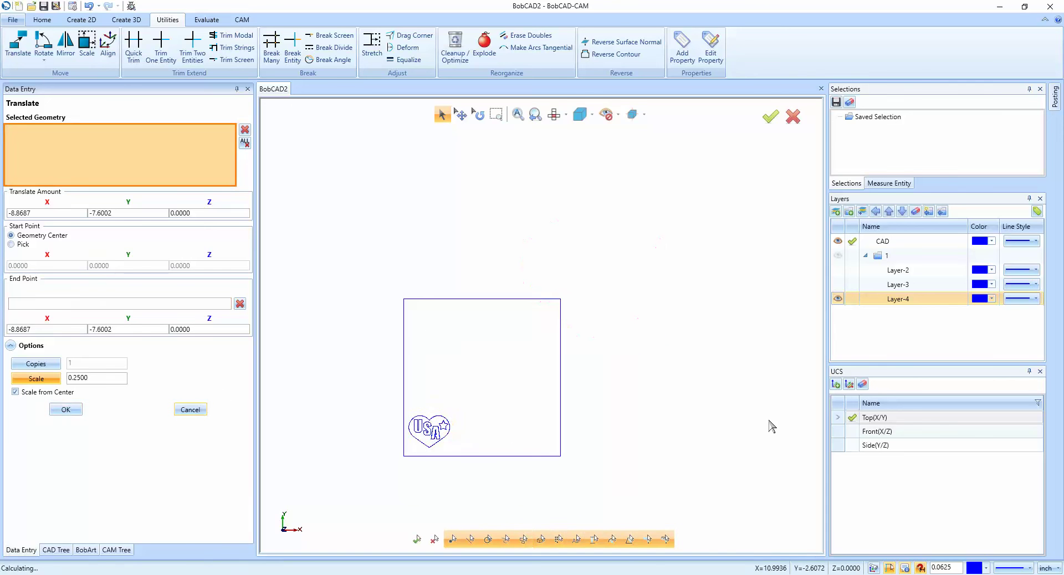
Step: Show Layer-2 with the eagle, make it the active layer, and hide Layer-3 and Layer-4
click(839, 285)
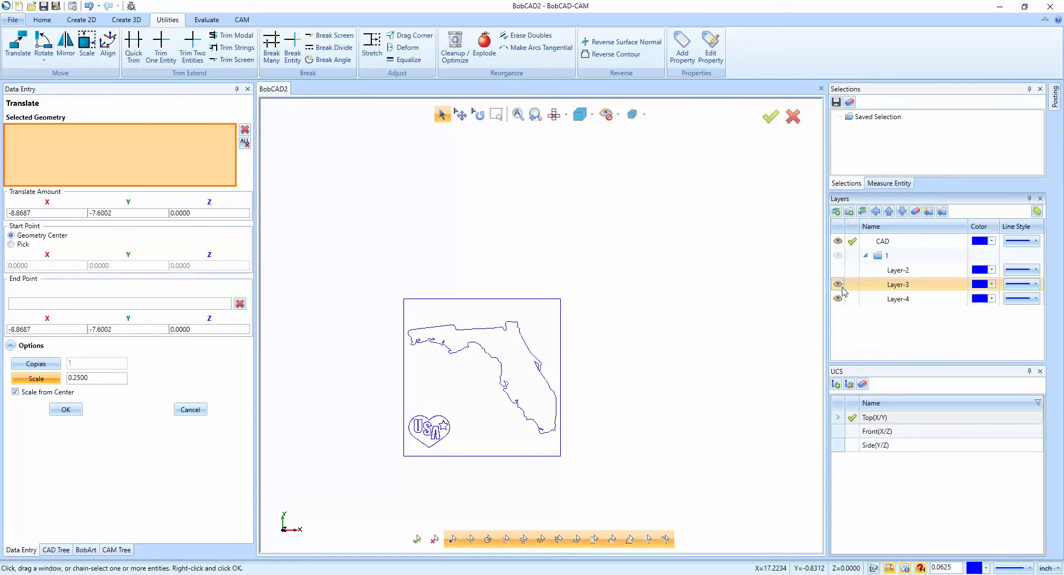
click(838, 270)
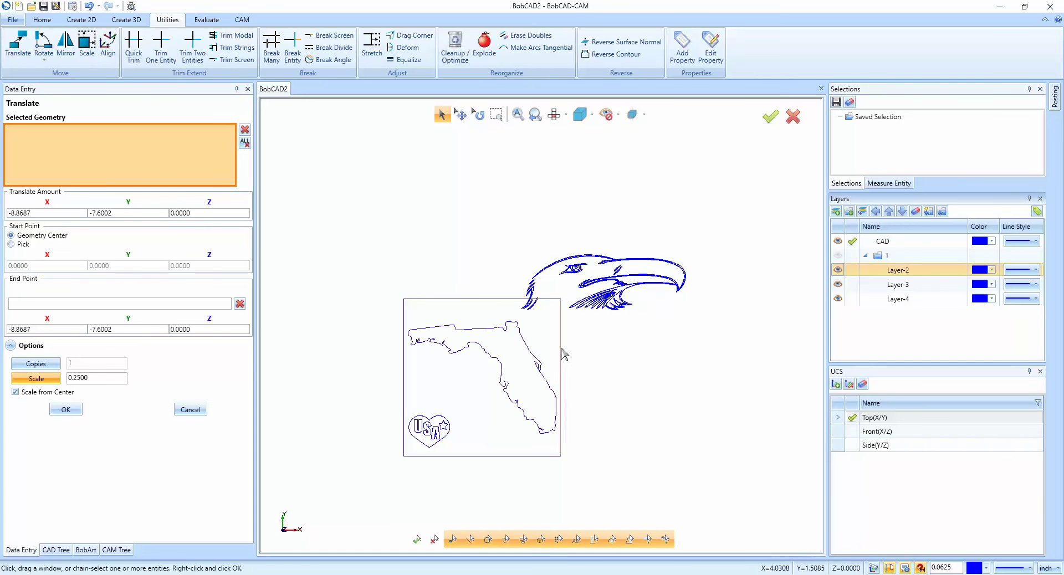
scroll(564, 354, up, 2)
scroll(577, 332, down, 2)
click(838, 270)
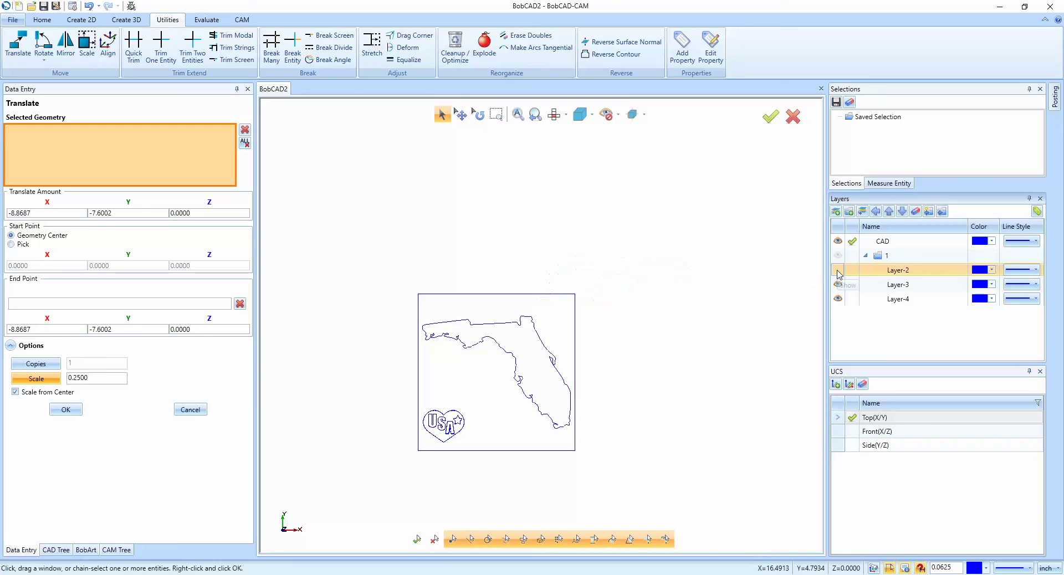
click(838, 271)
click(853, 270)
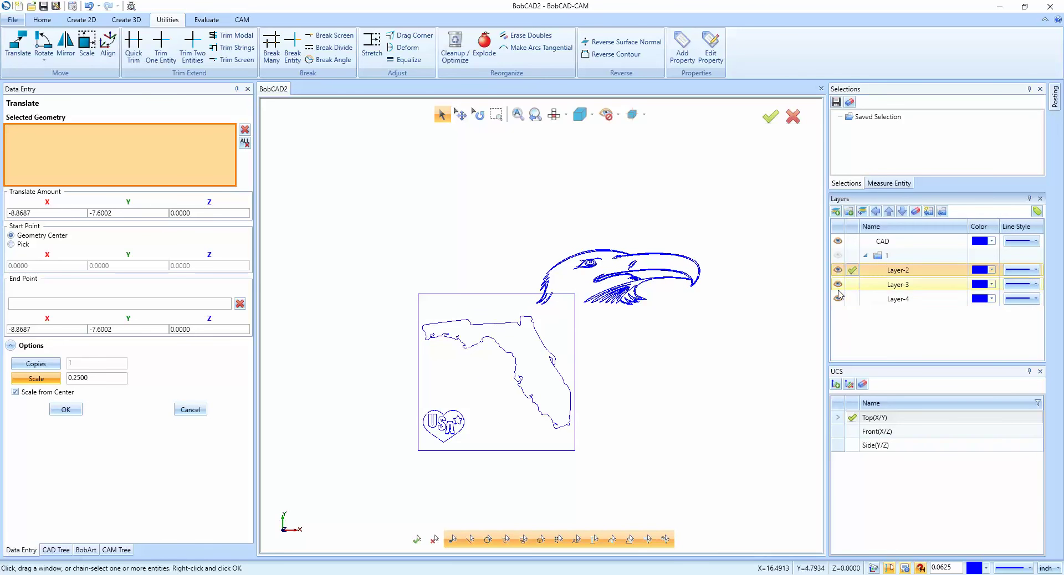
click(838, 284)
click(838, 298)
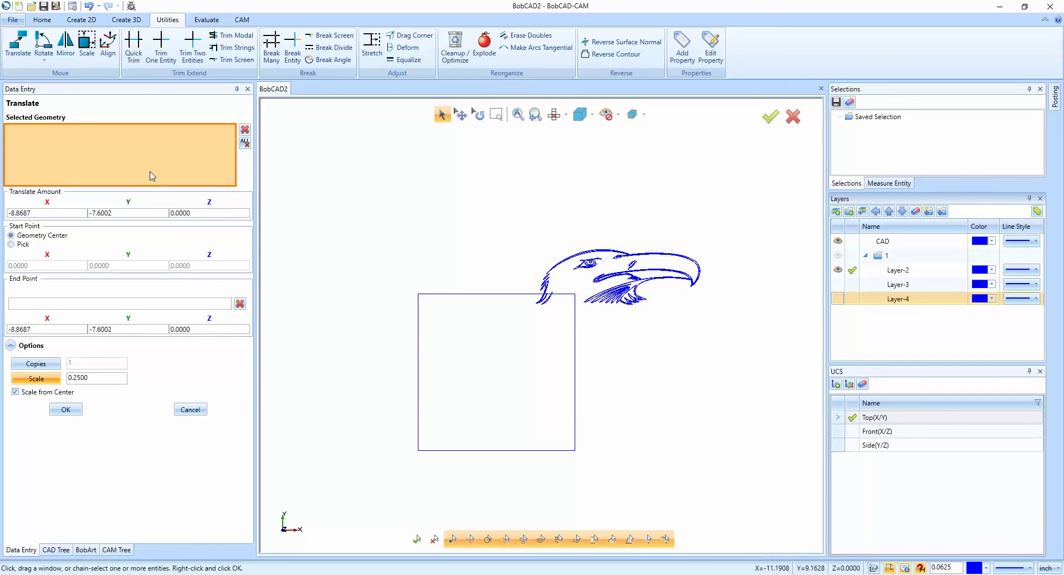
Step: Translate the eagle, without the square, from its geometry center to X 0, Y 0 at a scale of 0.5 from center
drag(492, 208, 730, 337)
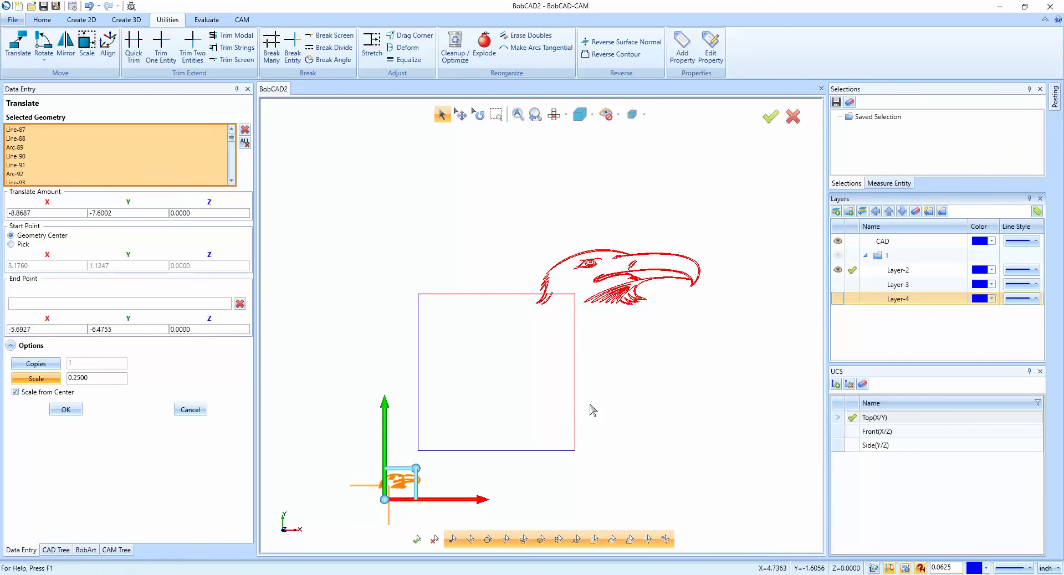
click(489, 372)
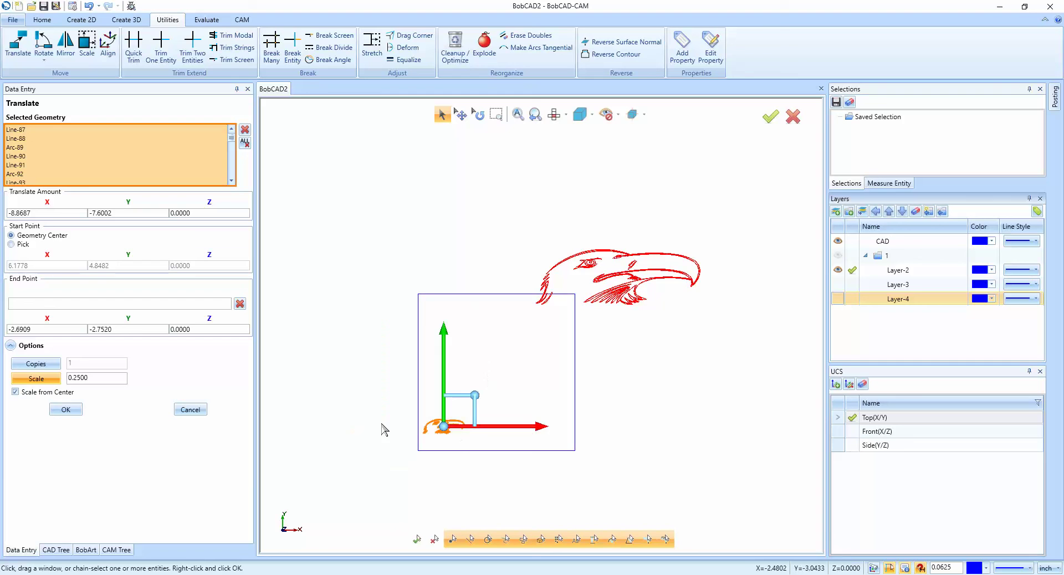
triple_click(63, 329)
text(0)
key(Tab)
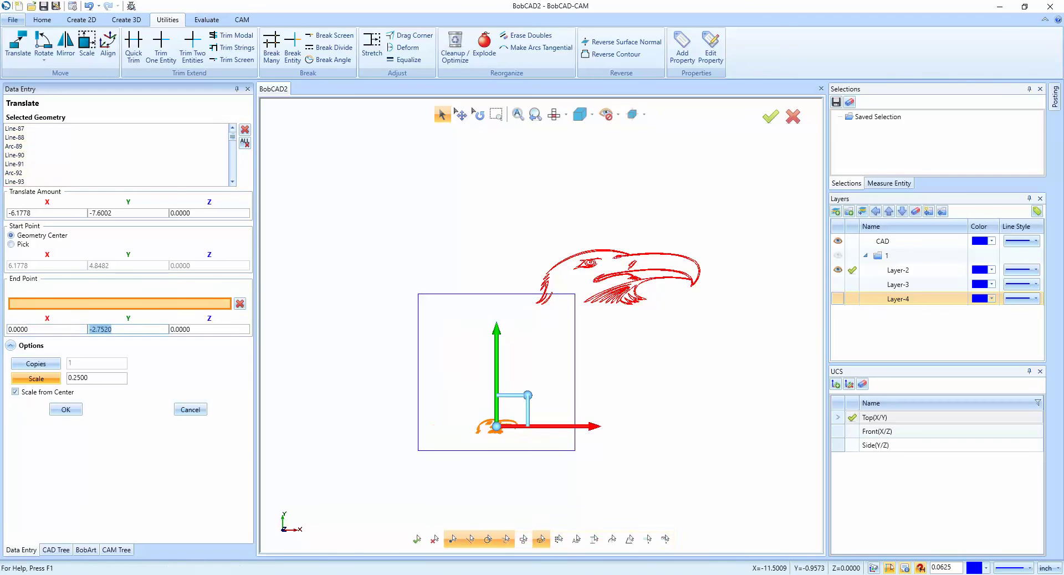
text(0)
key(Tab)
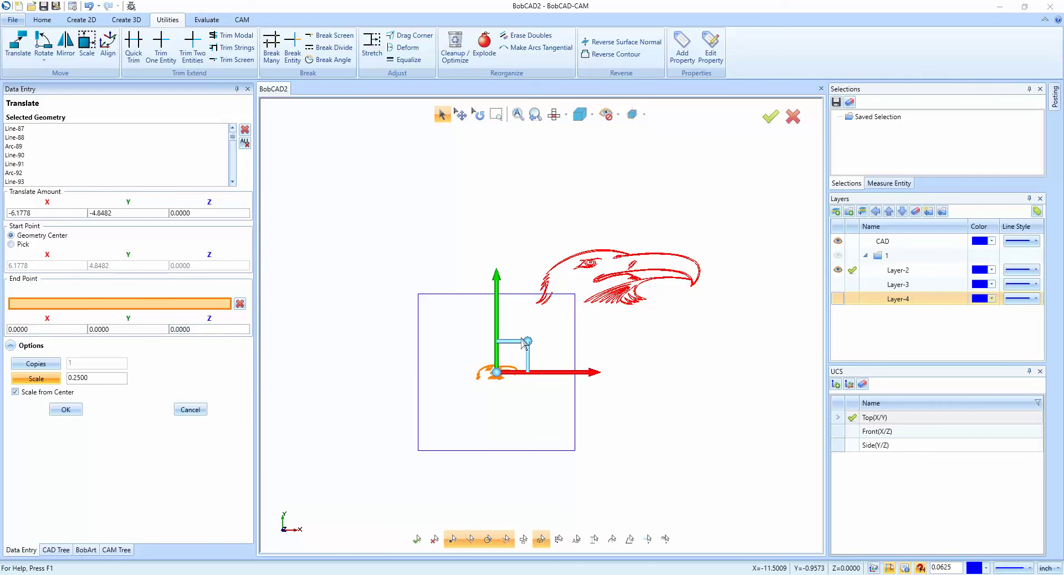
drag(530, 345, 535, 339)
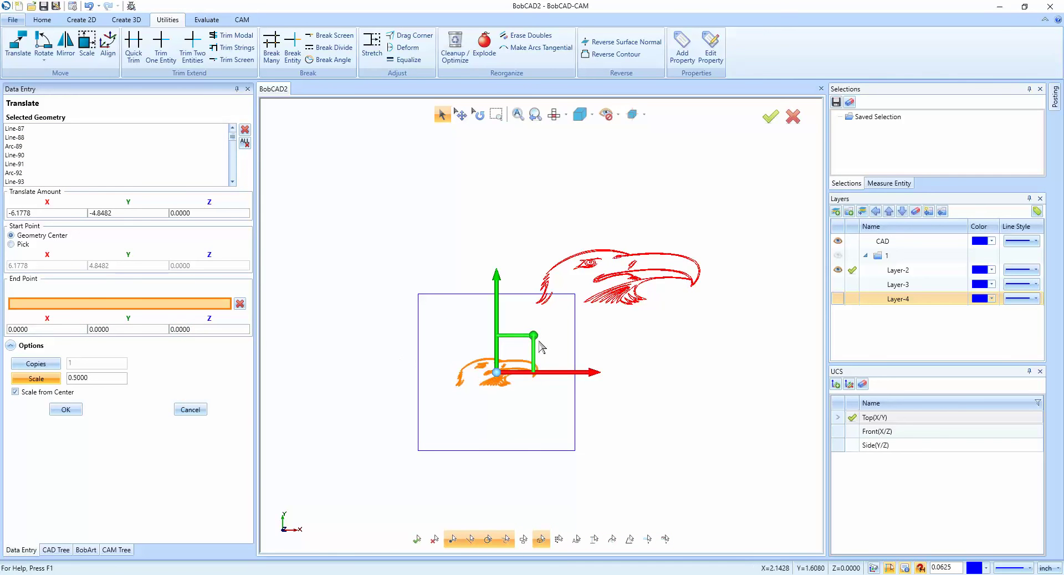
click(72, 410)
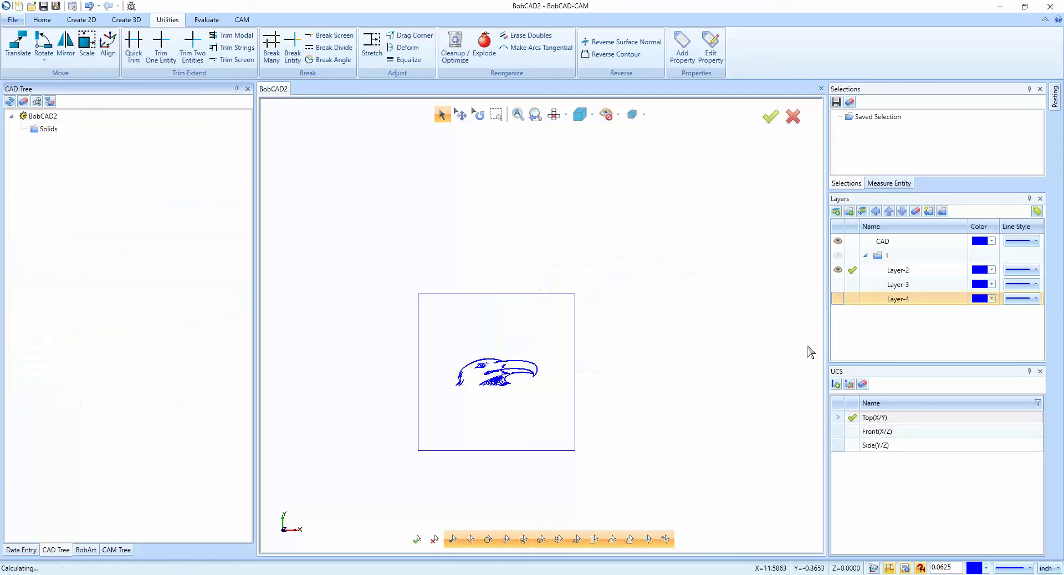
Step: Show Layer-4 and Layer-3 so the heart and Florida outline appear together with the eagle in the square
click(839, 299)
click(838, 284)
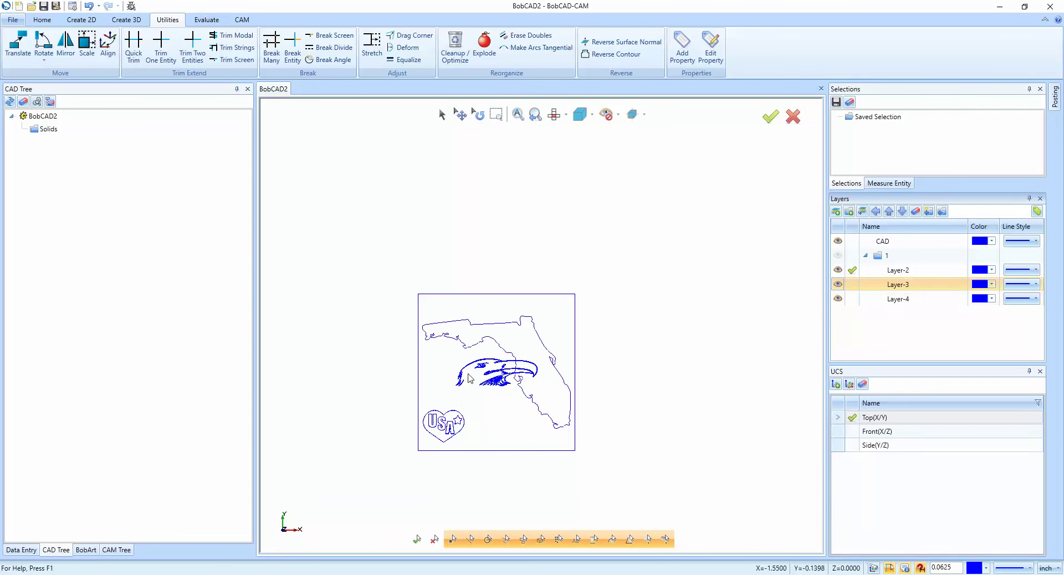
scroll(470, 379, up, 2)
middle_drag(526, 422, 525, 373)
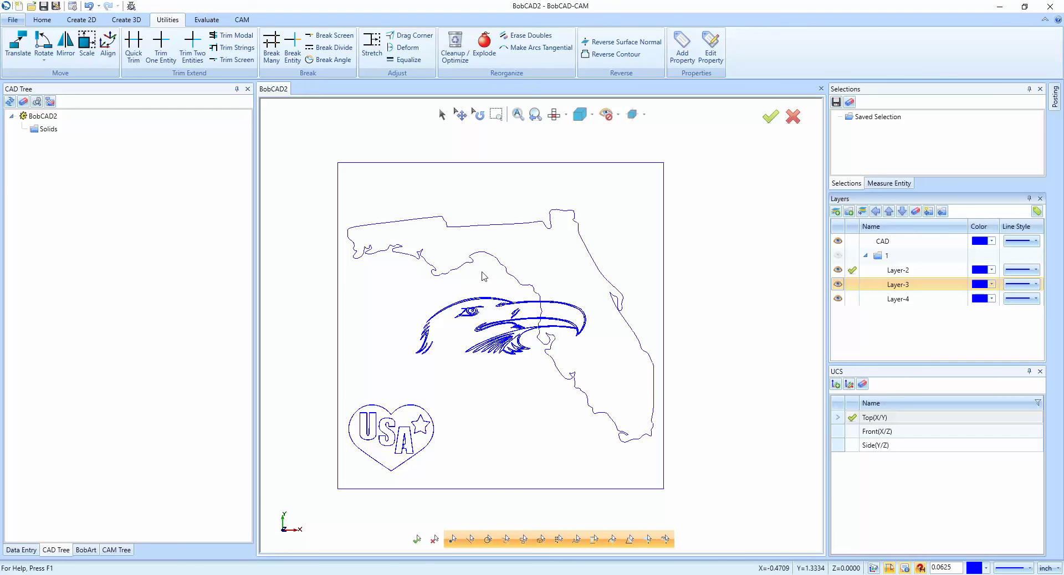
Step: Set up a Translate of the whole eagle, selected by matching layer, with end point X 0, Y 0, Z 0
click(18, 43)
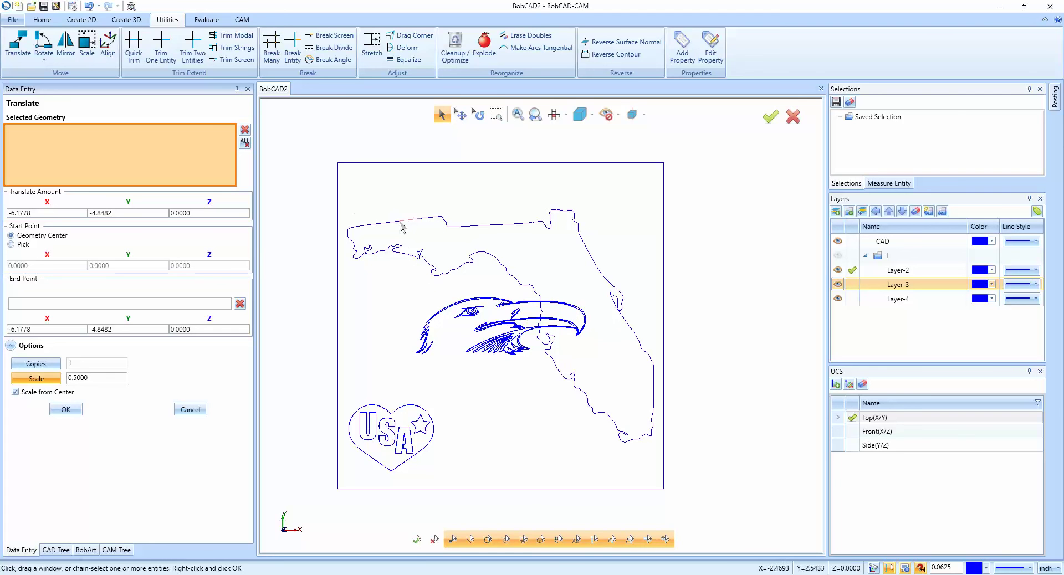
click(42, 19)
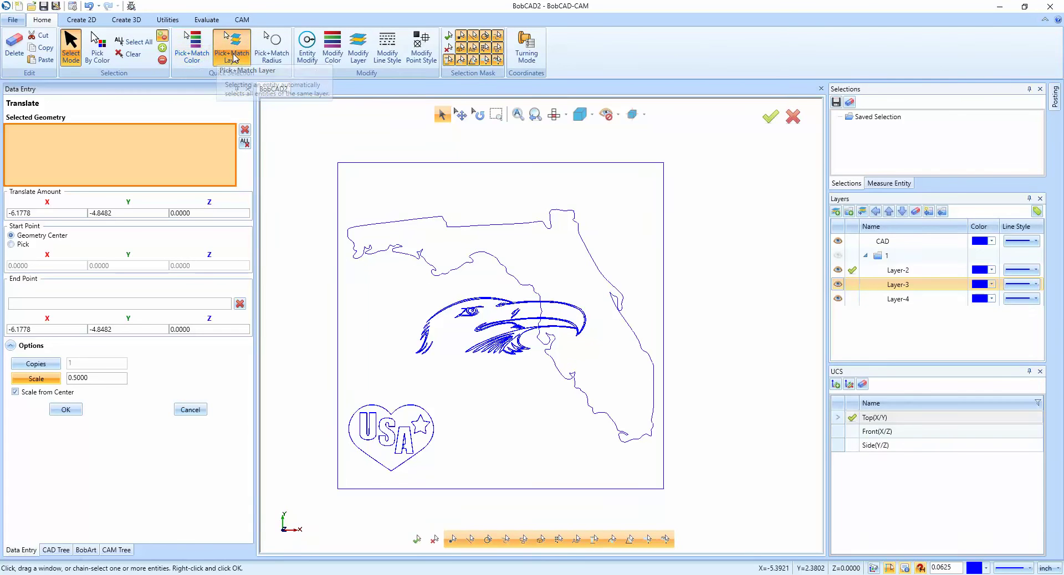
click(441, 316)
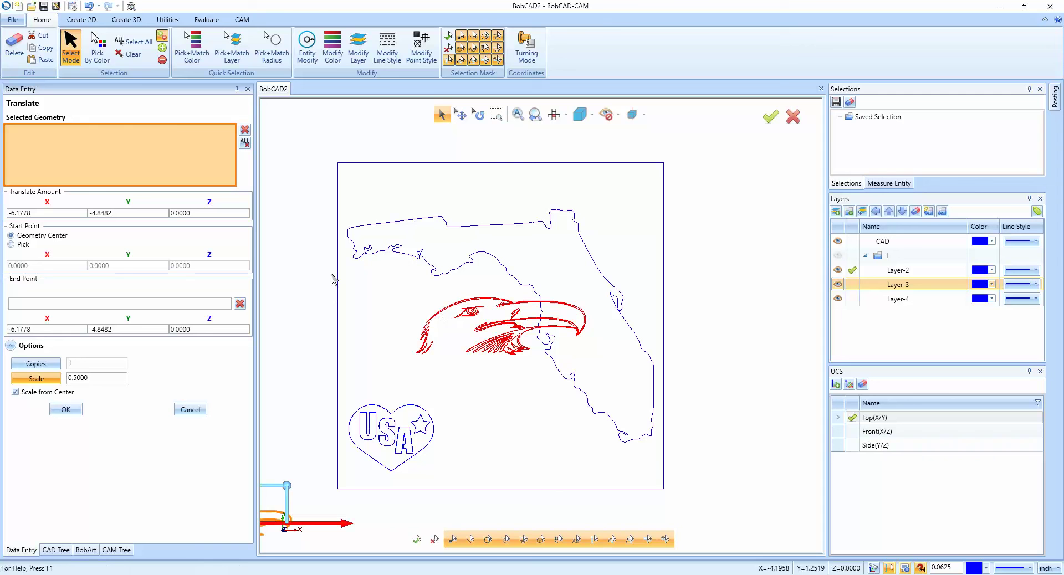
double_click(50, 330)
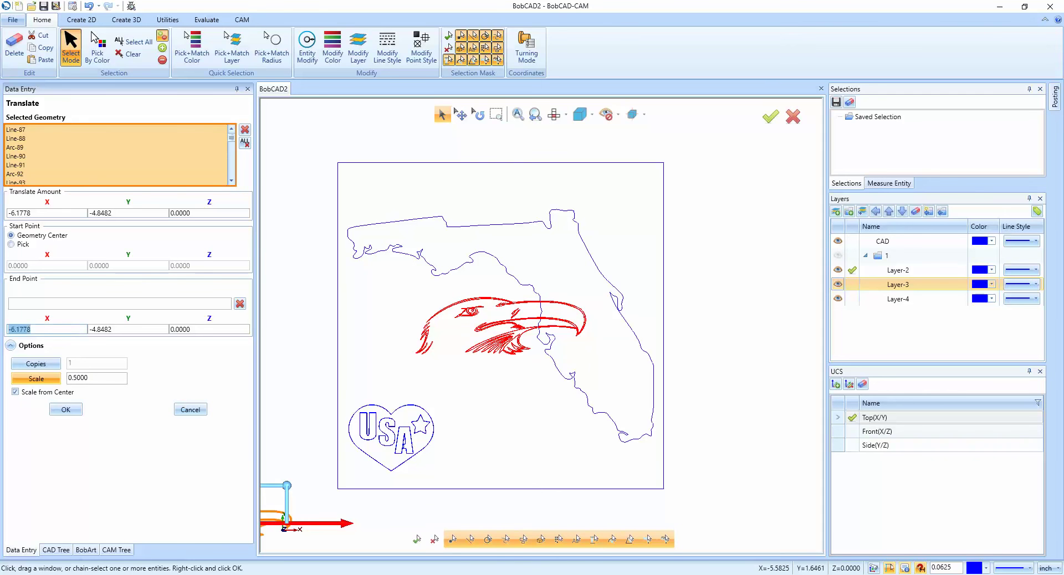
text(0)
key(Tab)
text(0)
key(Tab)
text(0)
key(Tab)
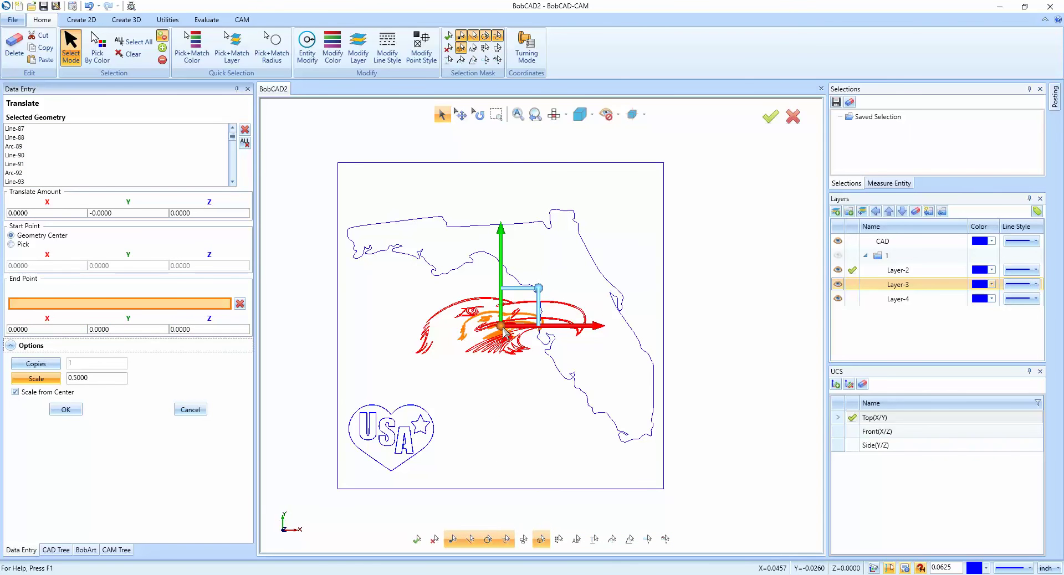
Step: Place the eagle over the Florida outline at X 2.375, Y -0.625, scaled to 0.3375 from center with the 0.0625 snap increment off
mouse_move(501, 326)
mouse_down()
mouse_move(537, 313)
mouse_move(562, 268)
mouse_move(546, 263)
mouse_move(615, 360)
mouse_move(591, 359)
mouse_move(597, 353)
mouse_up()
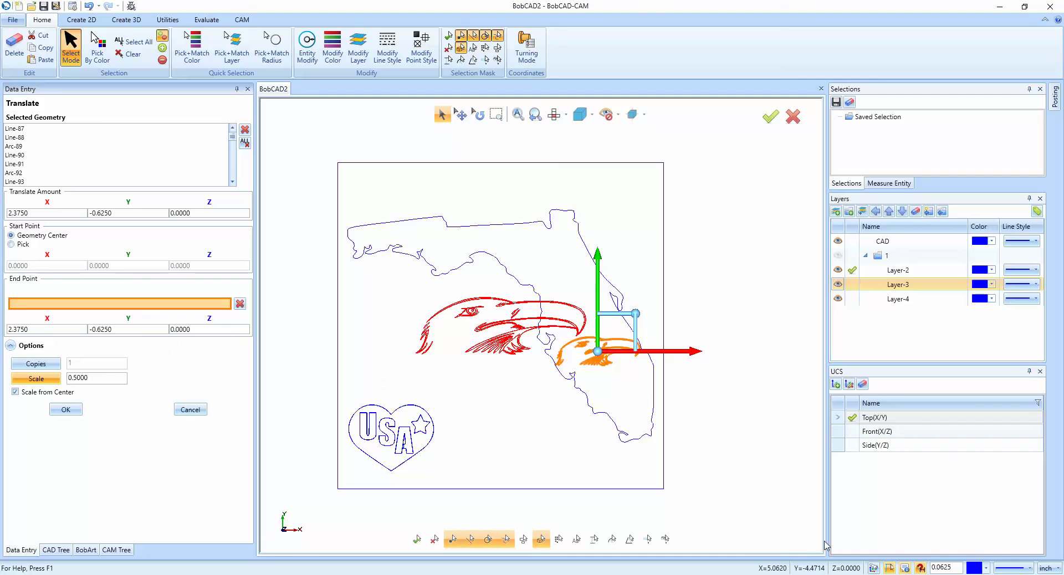
click(920, 569)
drag(636, 315, 633, 321)
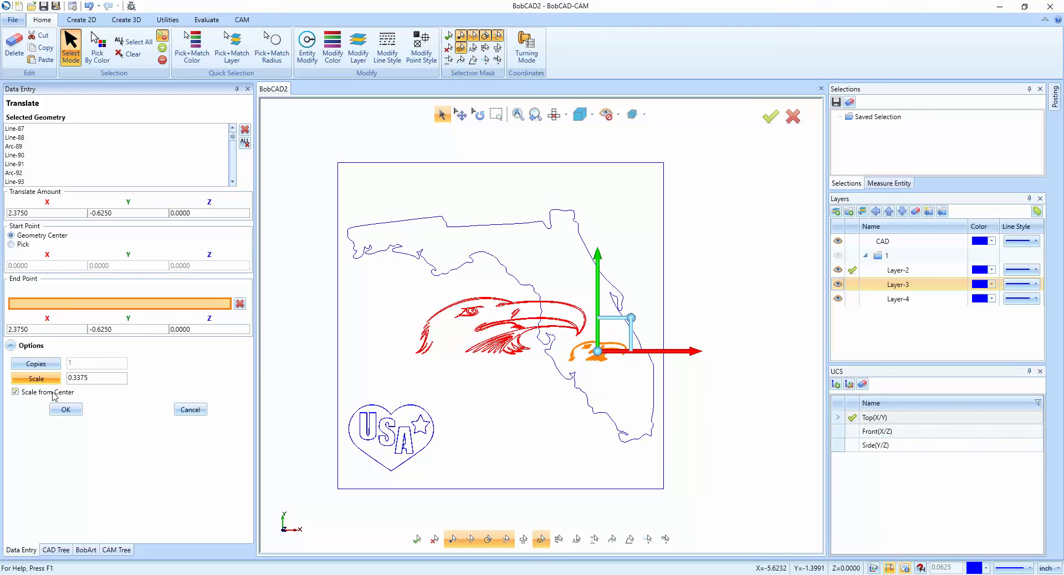
click(65, 410)
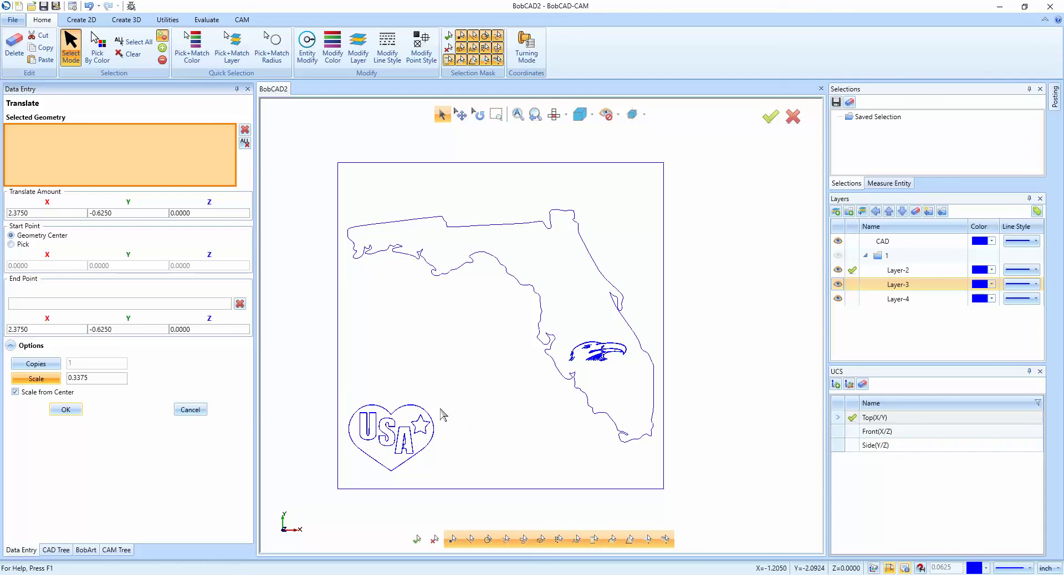
click(191, 410)
Step: Examine the heart artwork up close, picking the contour chains of its outline, letters and star
scroll(495, 329, up, 5)
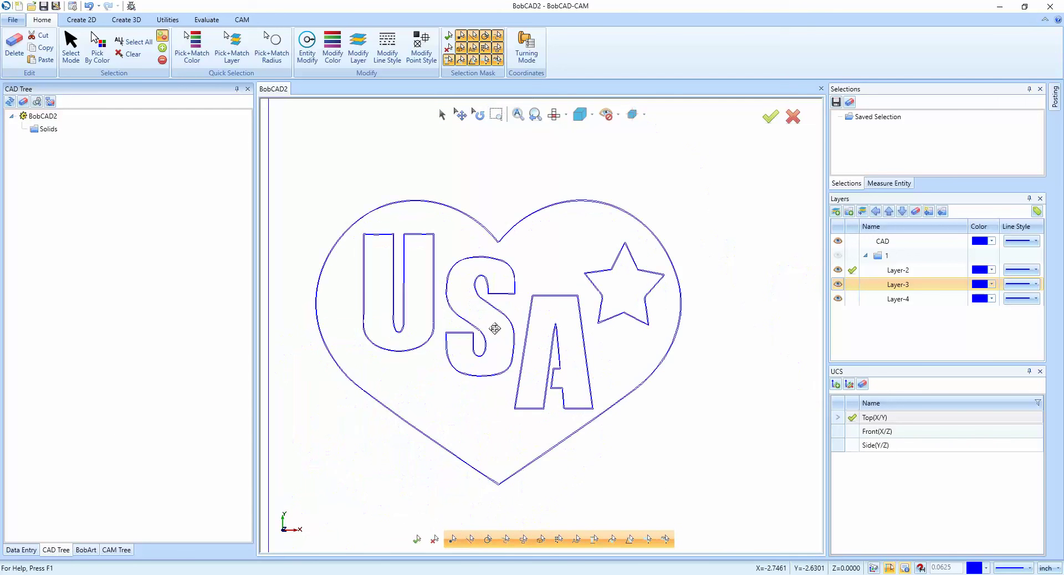
middle_drag(495, 329, 499, 332)
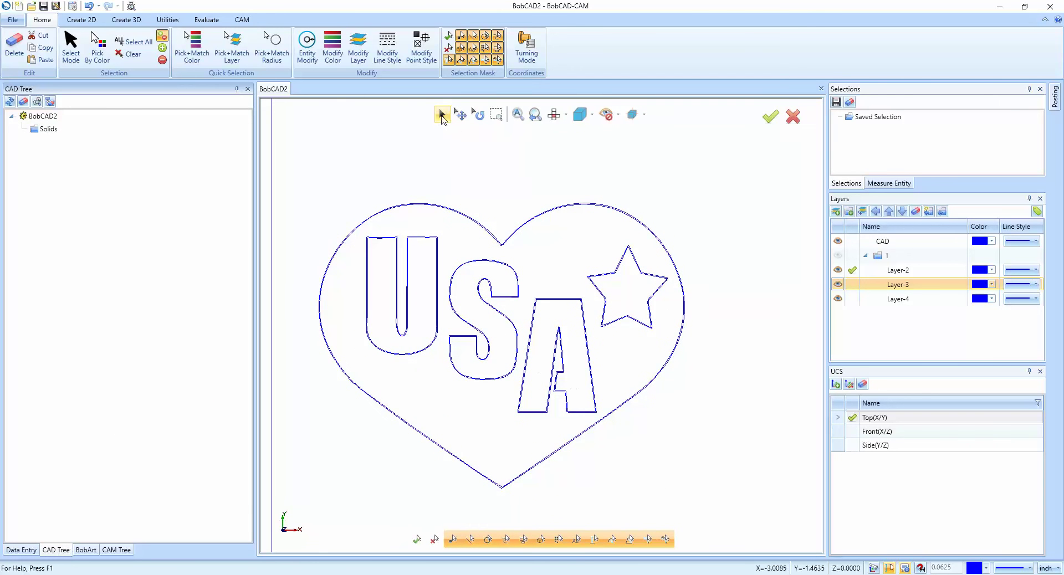
click(441, 115)
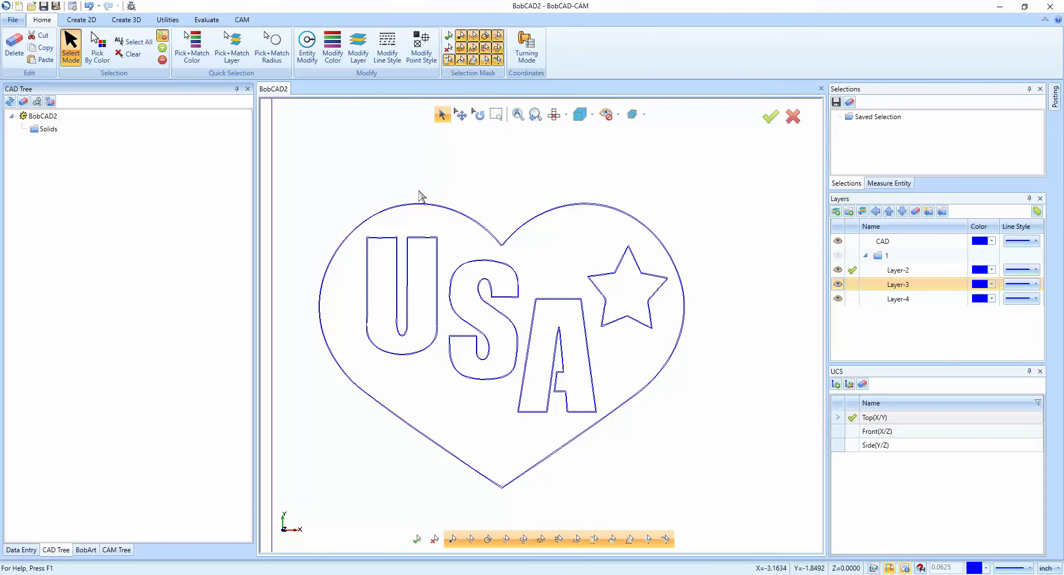
click(426, 238)
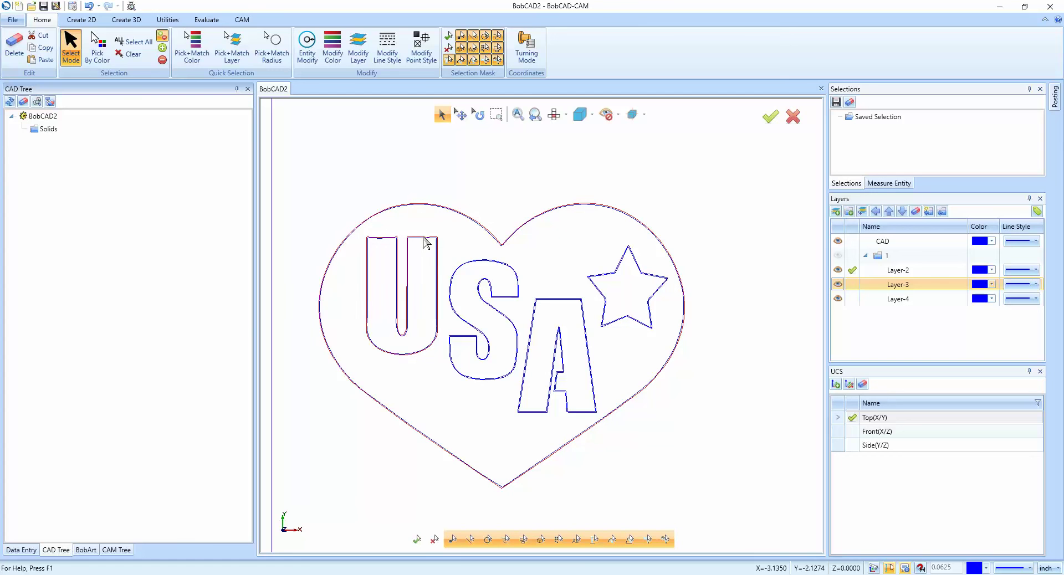
click(554, 302)
click(596, 275)
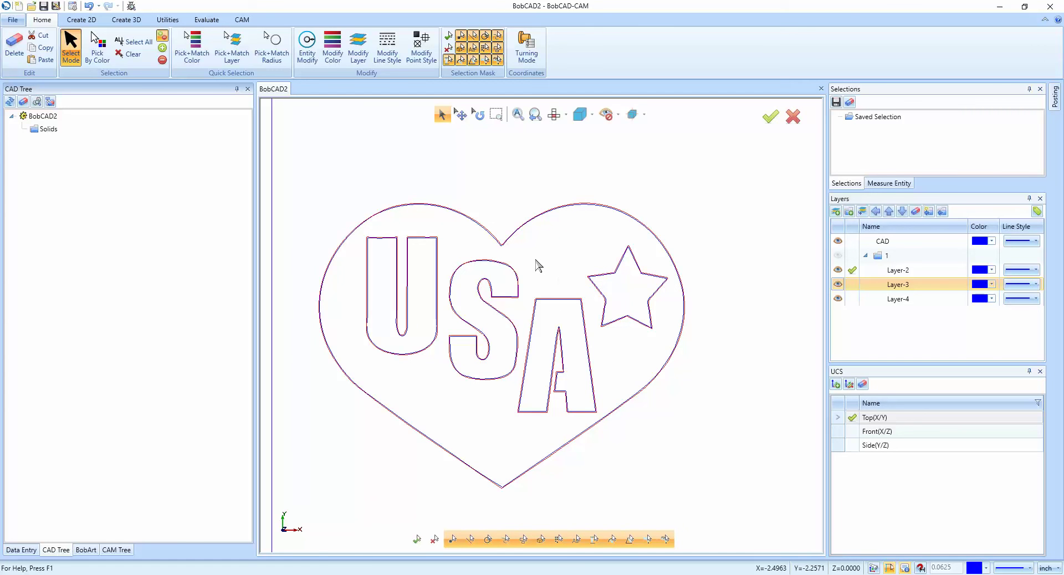
scroll(535, 266, down, 10)
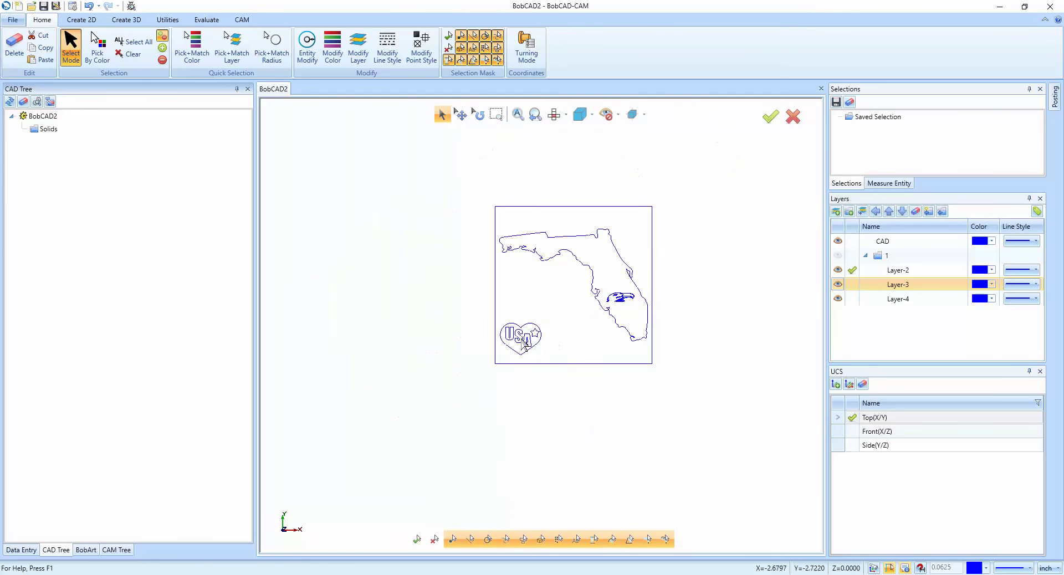
middle_drag(565, 352, 501, 352)
scroll(487, 338, up, 3)
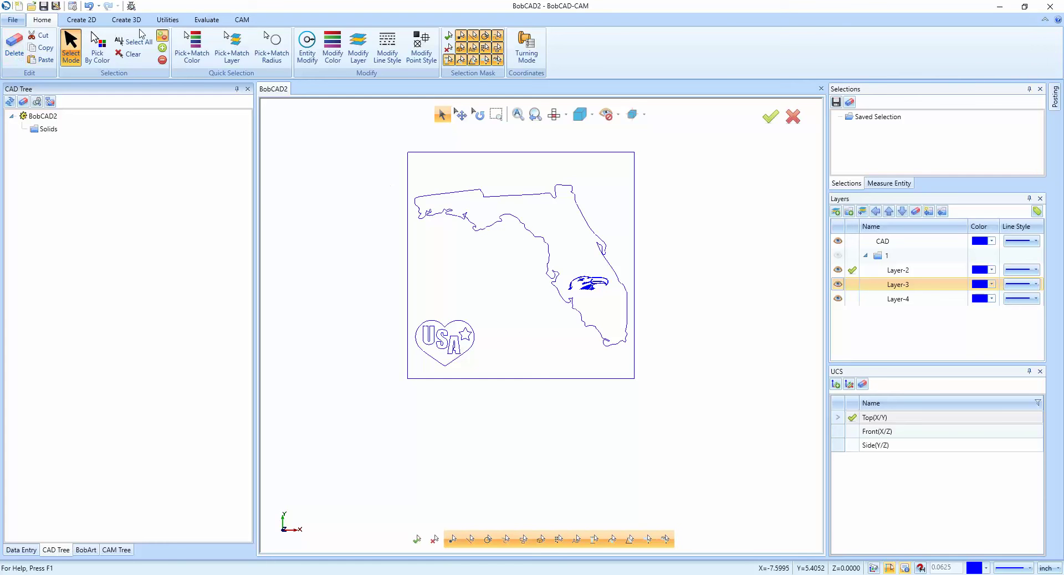
Step: Translate the whole USA heart onto the upper Florida peninsula at about X 1.3076, Y 1.4313, scaled to about 0.695 from center
click(167, 19)
click(18, 43)
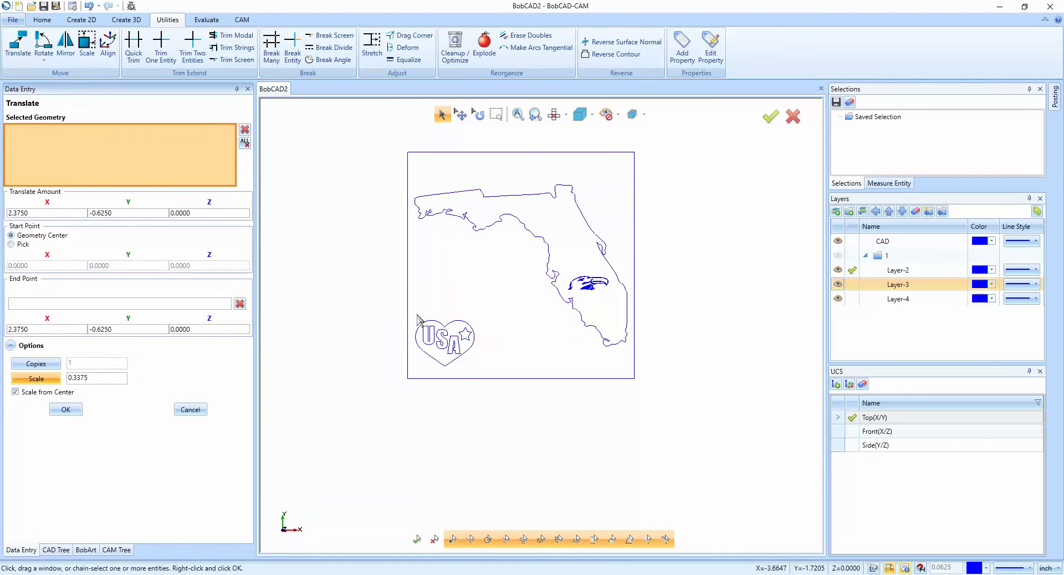
mouse_move(419, 318)
mouse_down()
mouse_move(468, 378)
mouse_move(490, 384)
mouse_move(421, 360)
mouse_move(413, 305)
mouse_up()
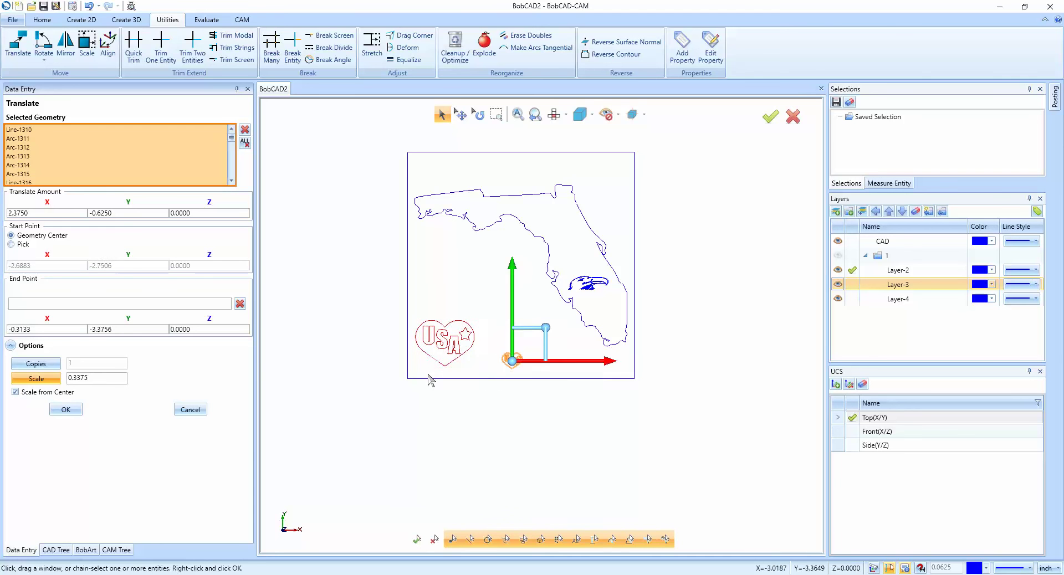
drag(511, 361, 561, 232)
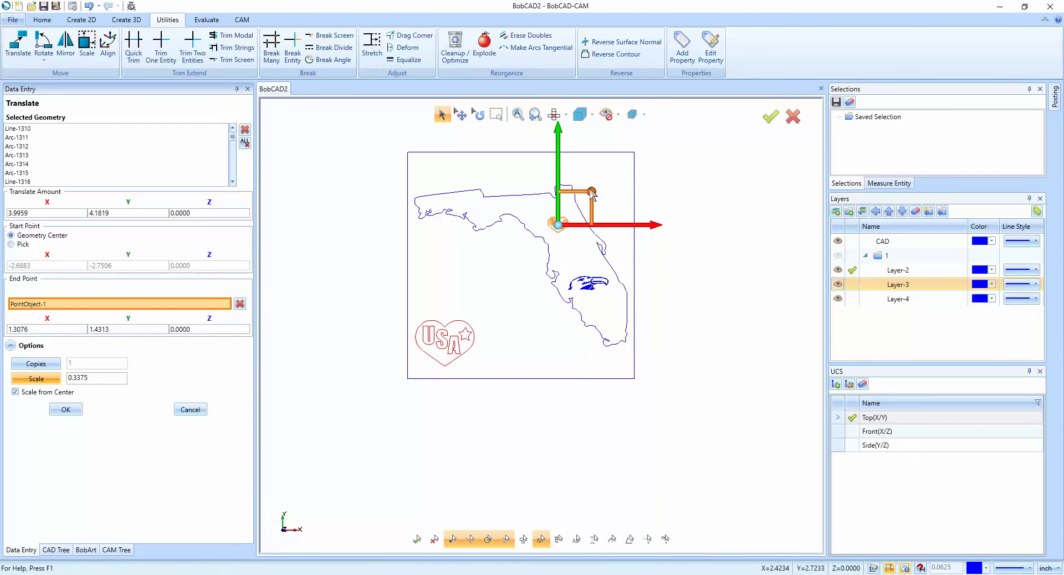
drag(592, 191, 604, 187)
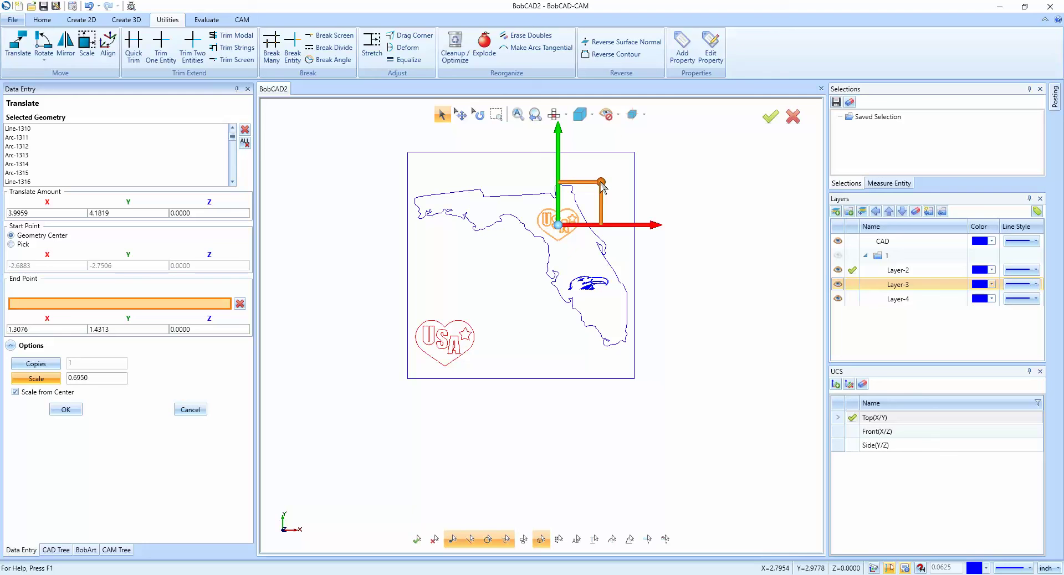
click(62, 411)
click(188, 410)
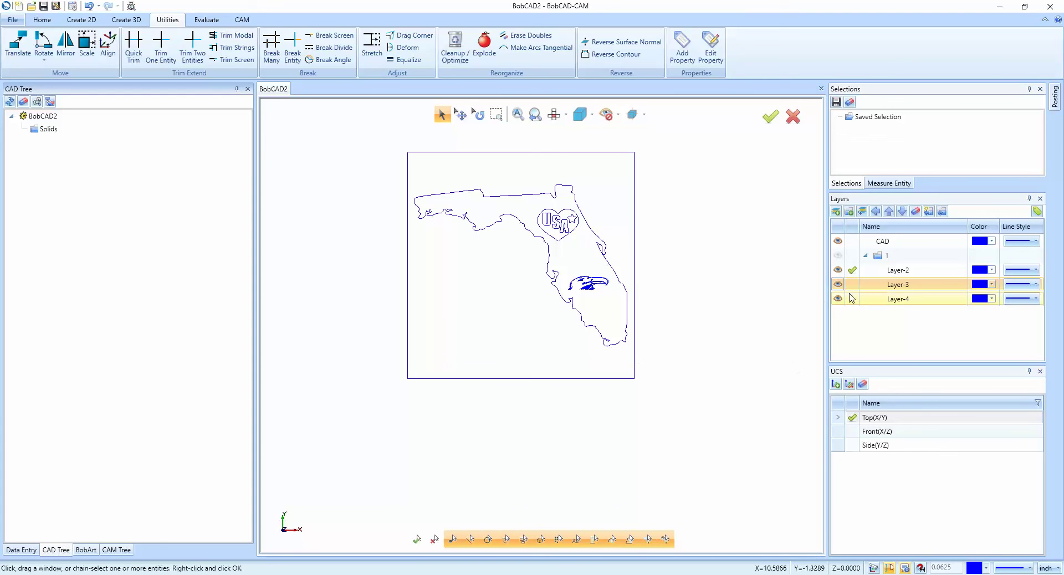
Step: Create a milling job from the BobART1 job template
scroll(585, 264, up, 2)
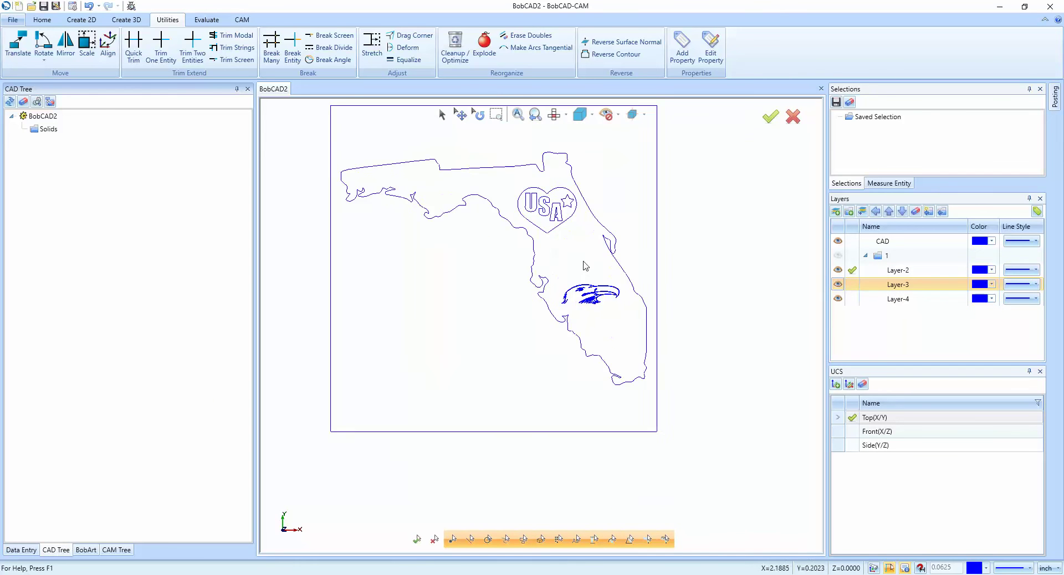
scroll(585, 267, down, 2)
middle_drag(520, 302, 483, 321)
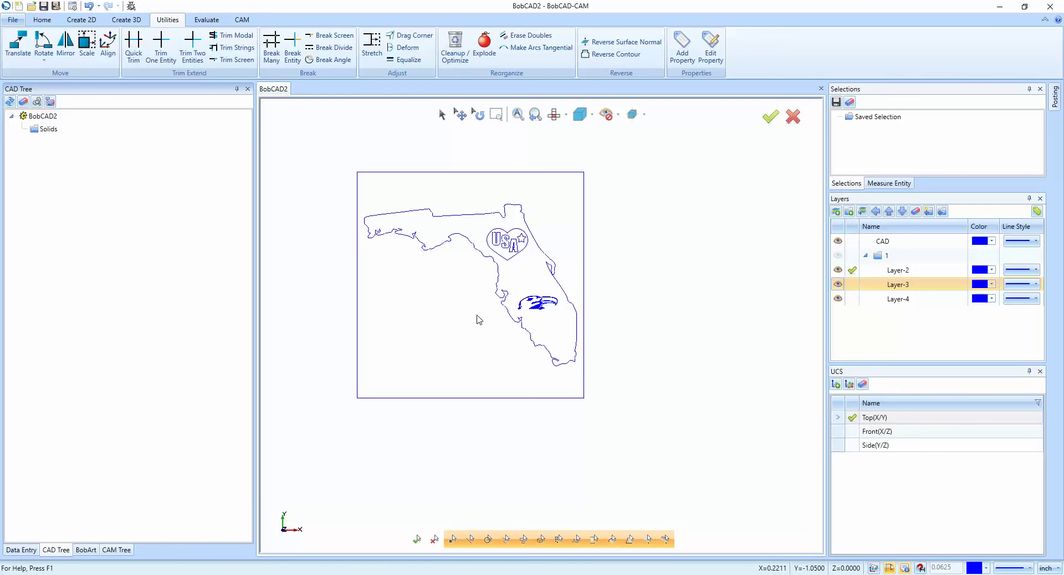
click(116, 550)
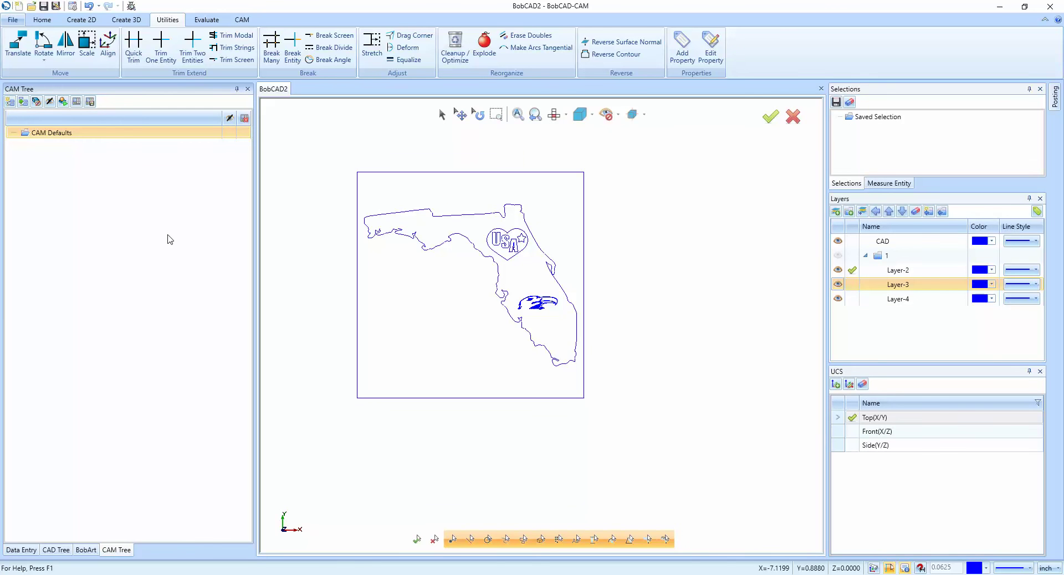
right_click(46, 138)
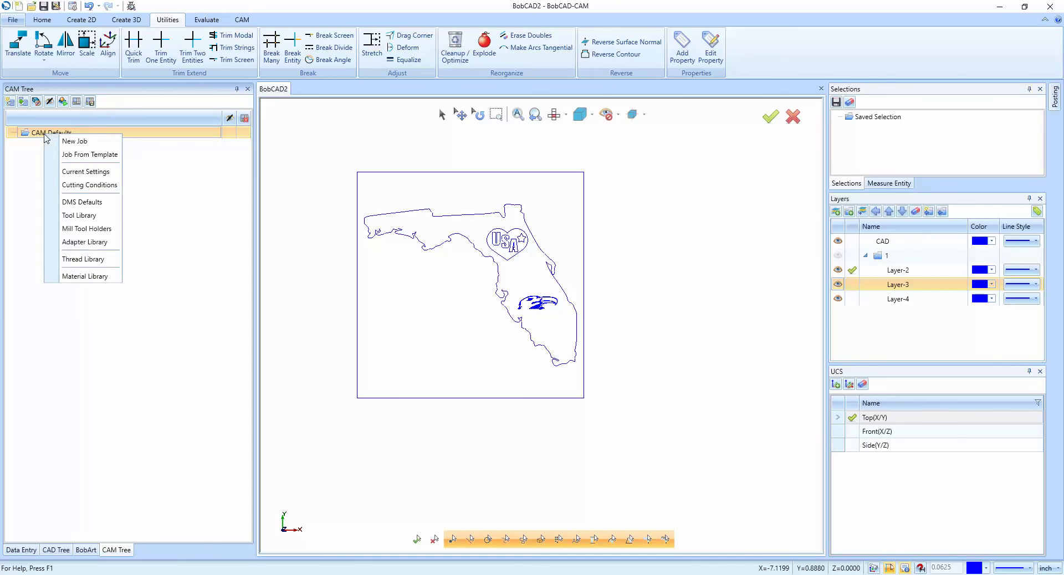
click(90, 155)
click(612, 331)
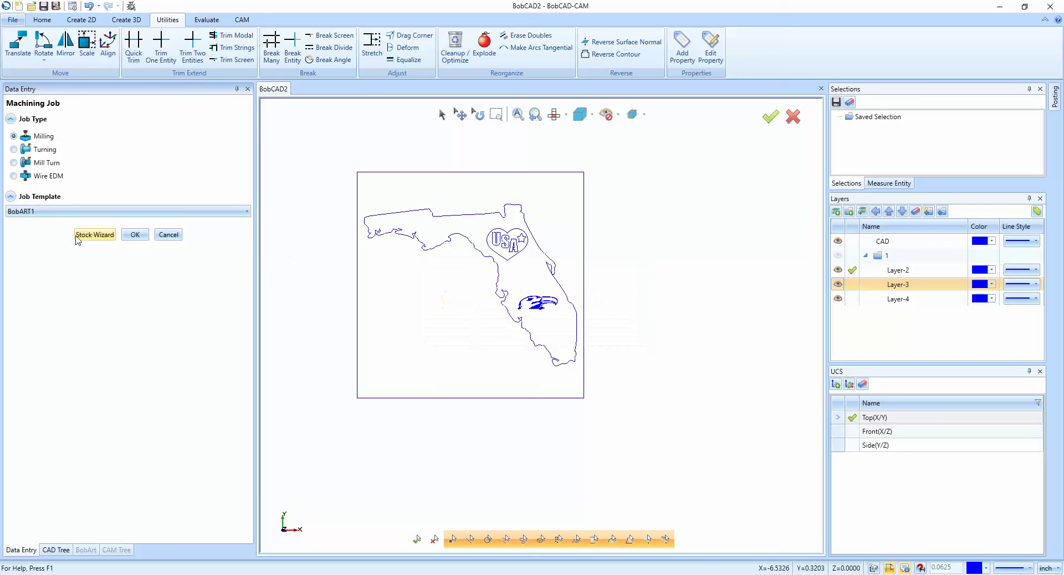
click(72, 212)
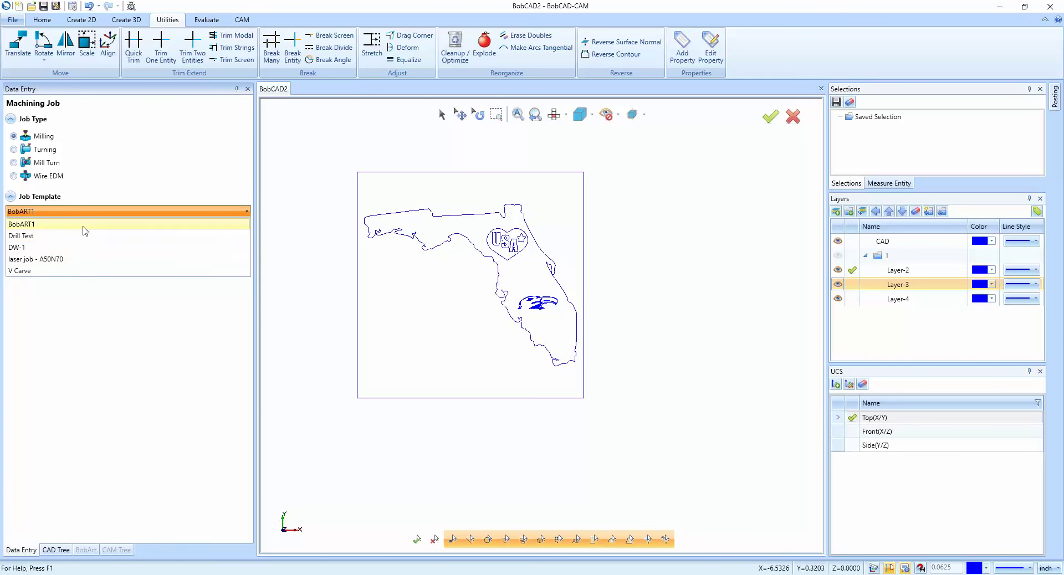
click(83, 227)
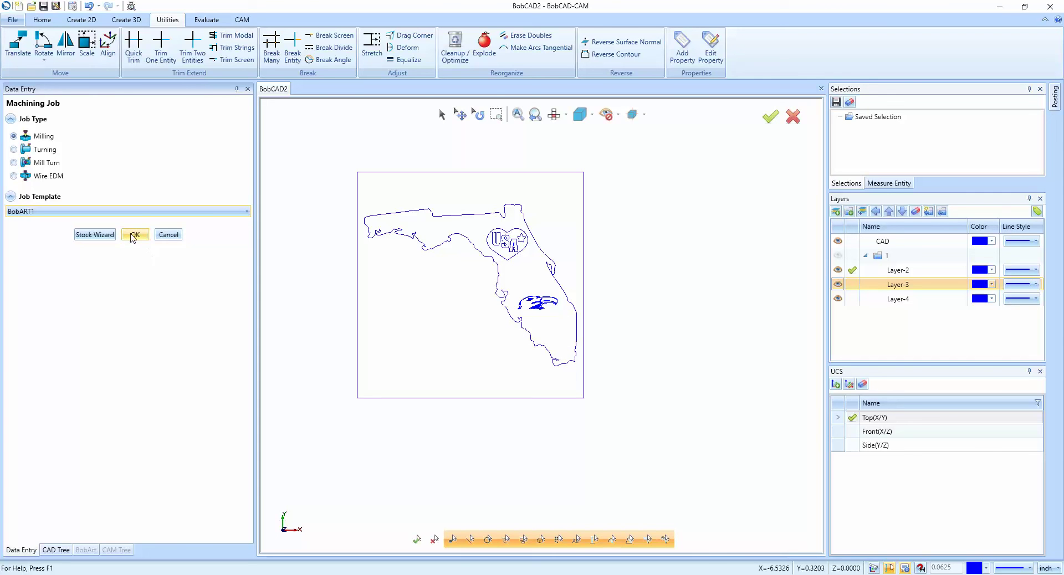
click(133, 236)
Step: Define the job's stock as a rectangular block calculated from the geometry in the graphics area
scroll(483, 373, down, 2)
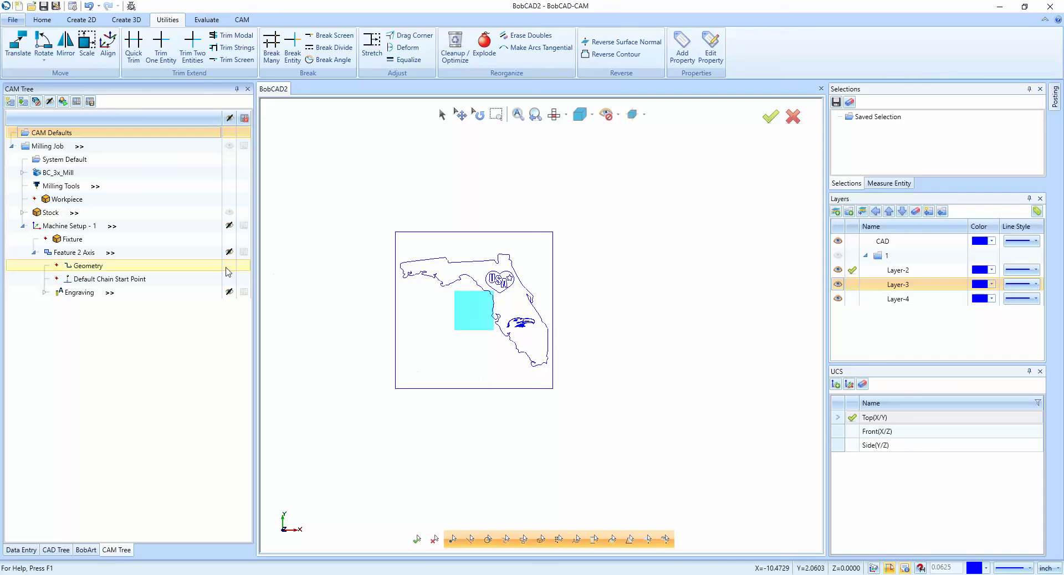
right_click(51, 215)
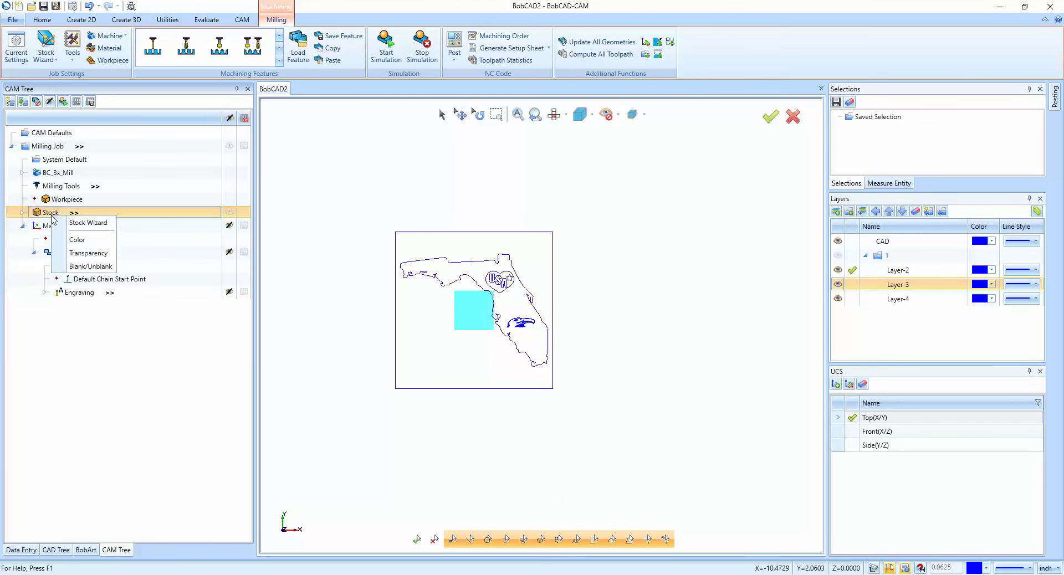
click(83, 222)
click(114, 232)
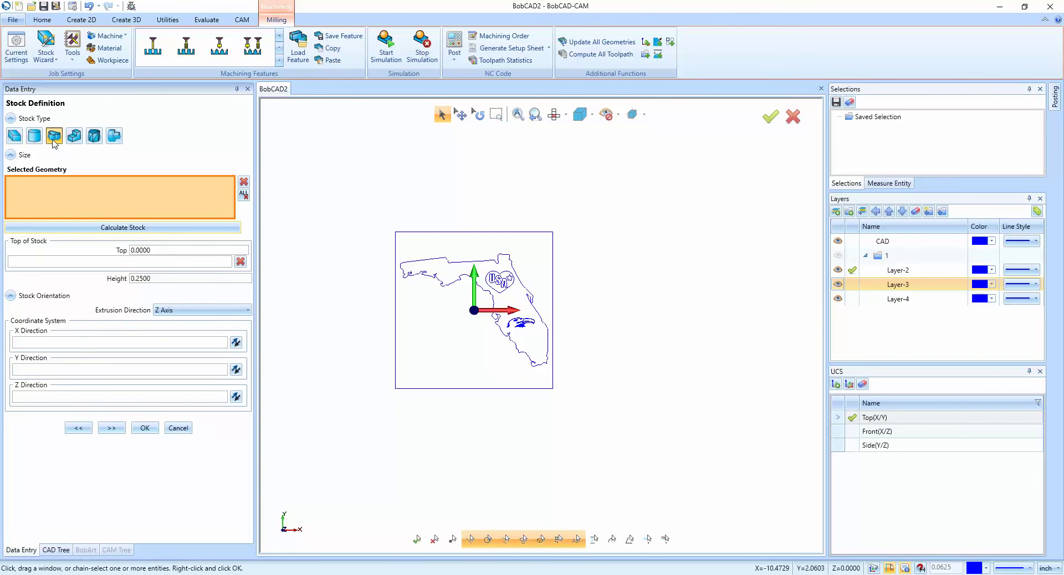
click(14, 136)
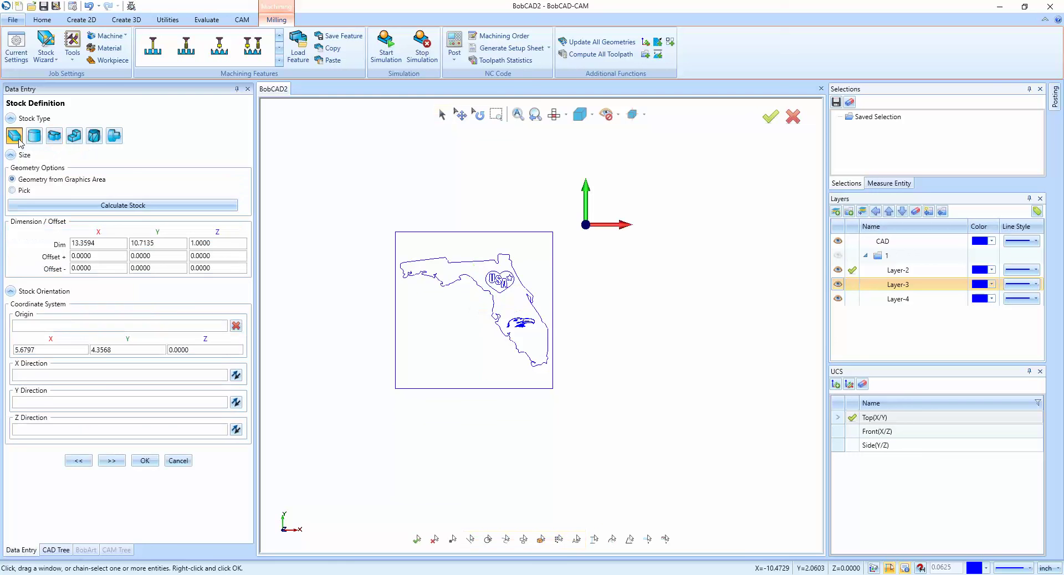
click(114, 210)
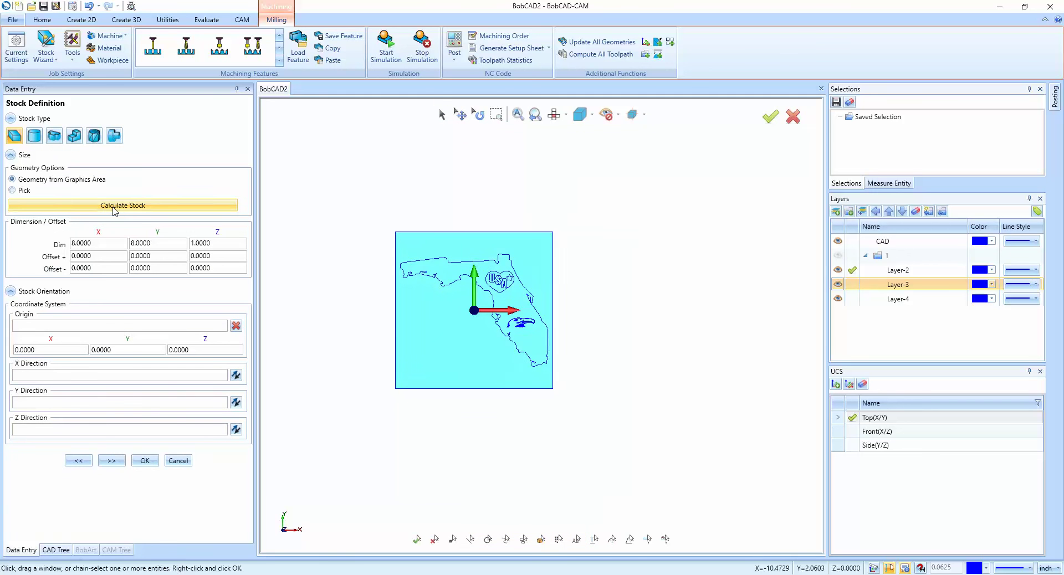
Step: Set the stock block's Z dimension to 0.25 and accept the stock definition
middle_drag(499, 455, 517, 416)
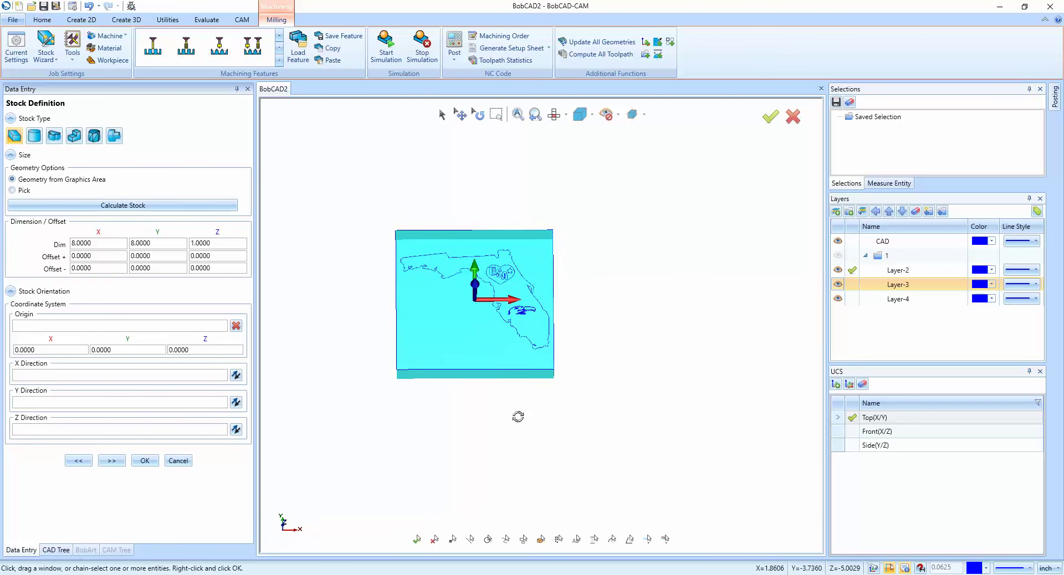
double_click(210, 243)
key(BackSpace)
key(Tab)
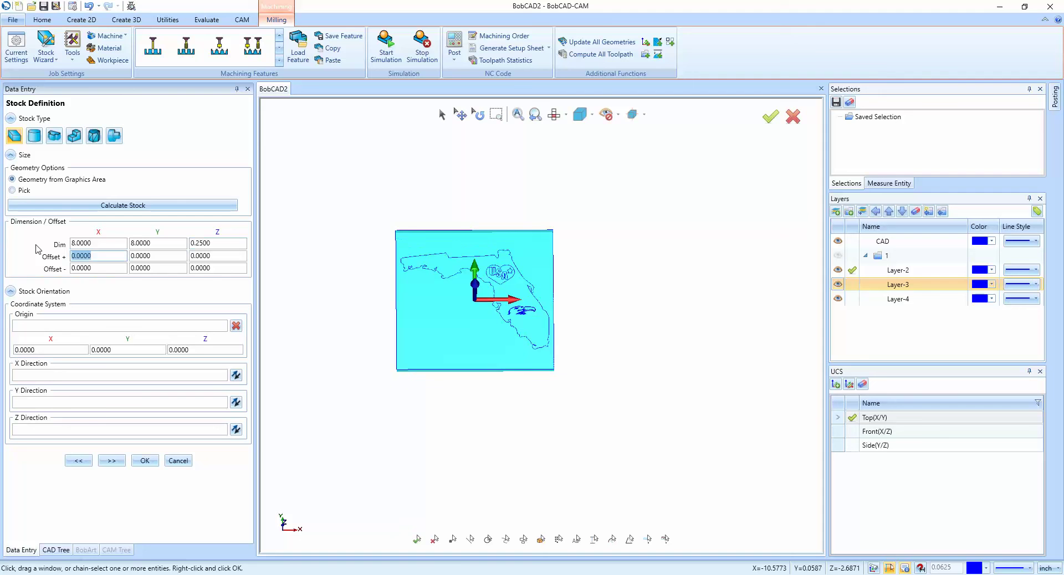
click(145, 461)
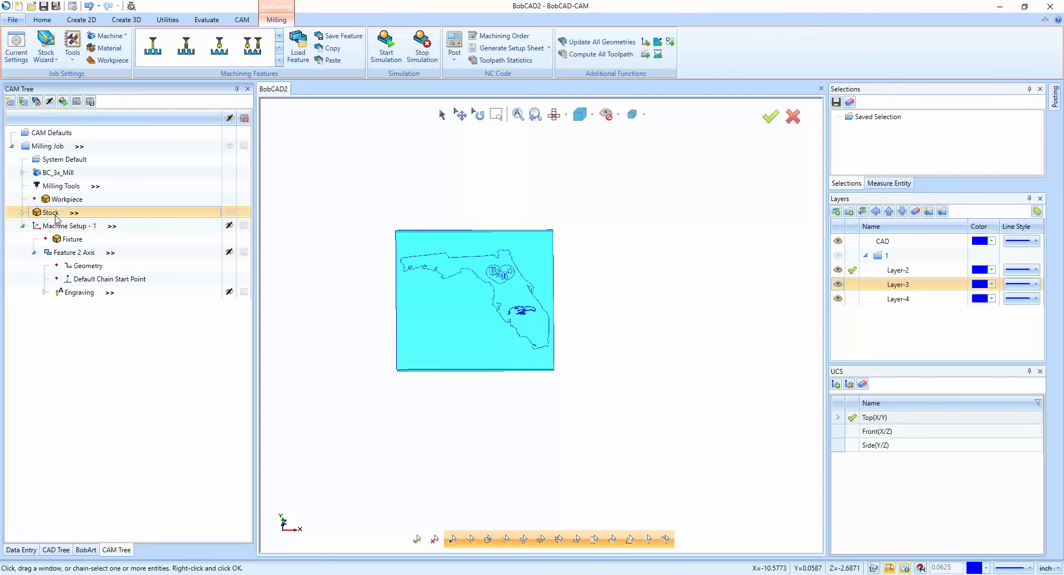
Step: Assign the Florida outline, heart and eagle, without the square, as the geometry of the 2 Axis feature
click(88, 266)
right_click(90, 267)
click(117, 274)
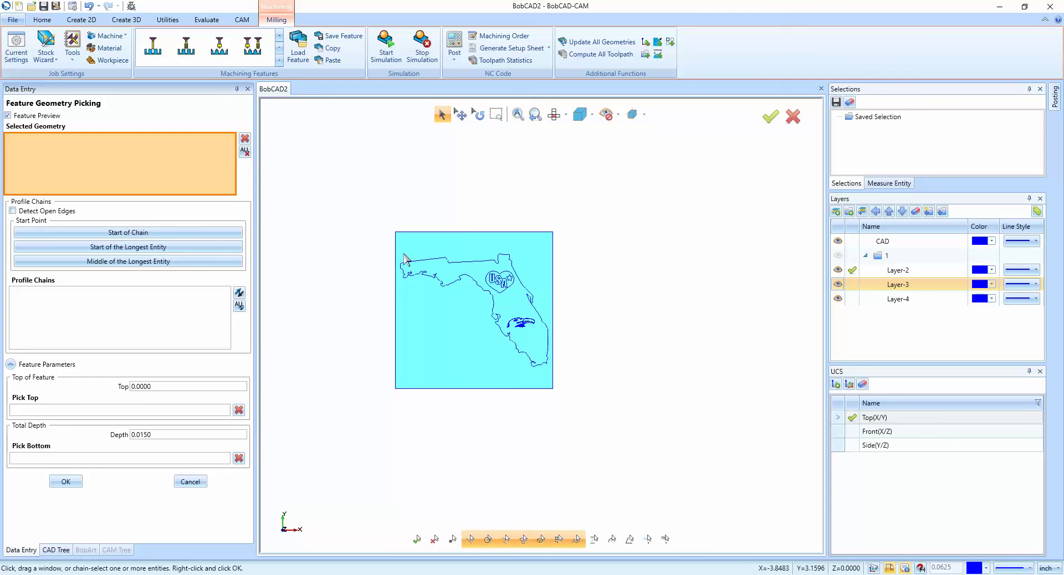
drag(398, 249, 560, 392)
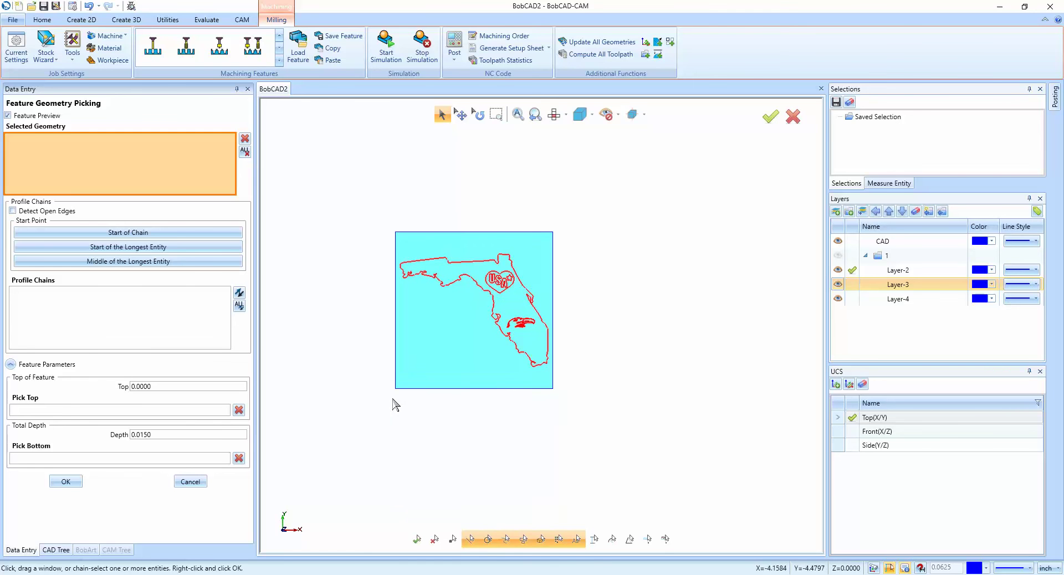
click(65, 481)
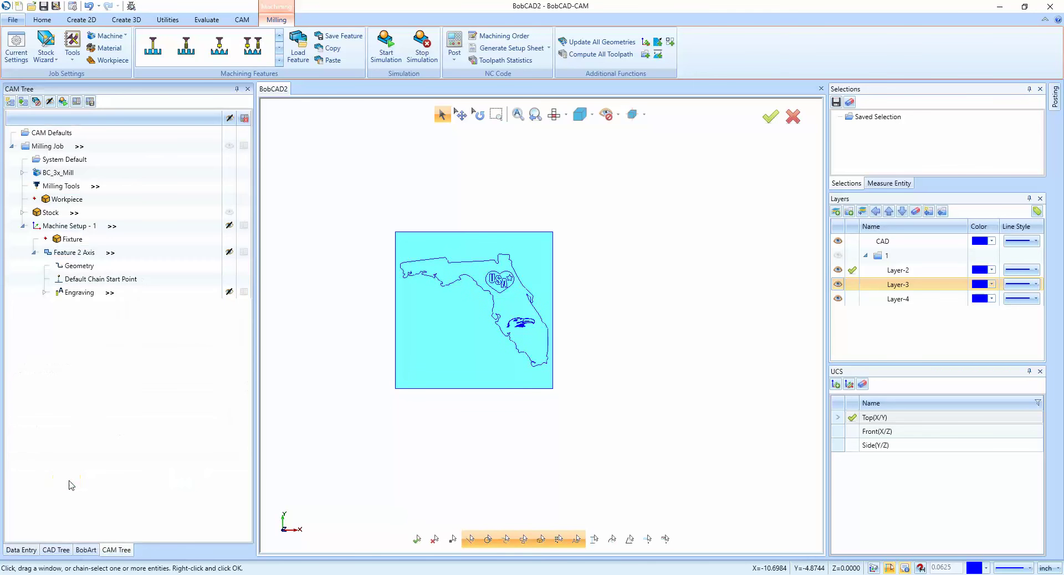
Step: Compute the Engraving toolpath and post the milling job's NC code
right_click(78, 293)
click(146, 318)
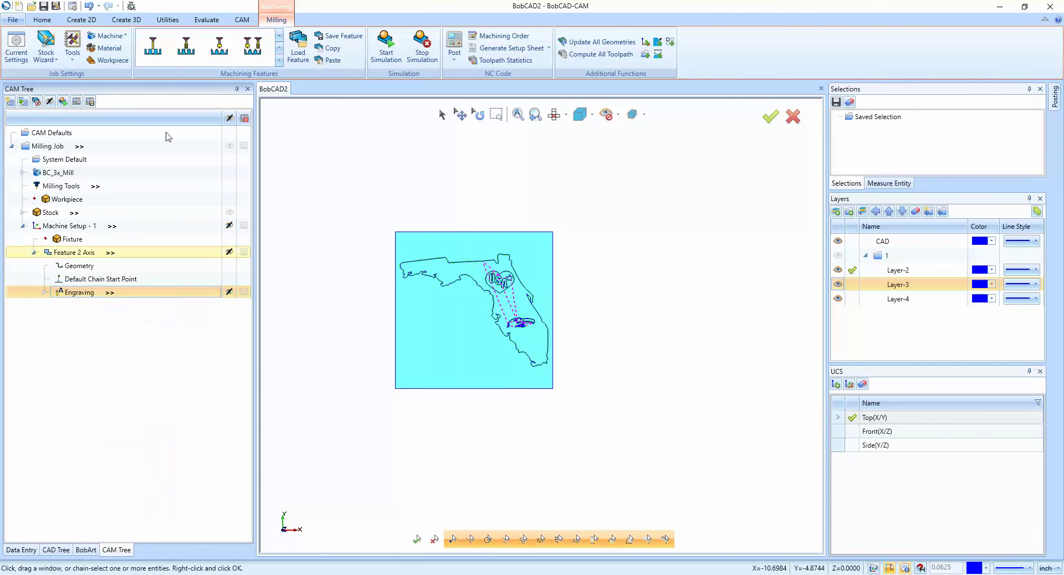
click(75, 102)
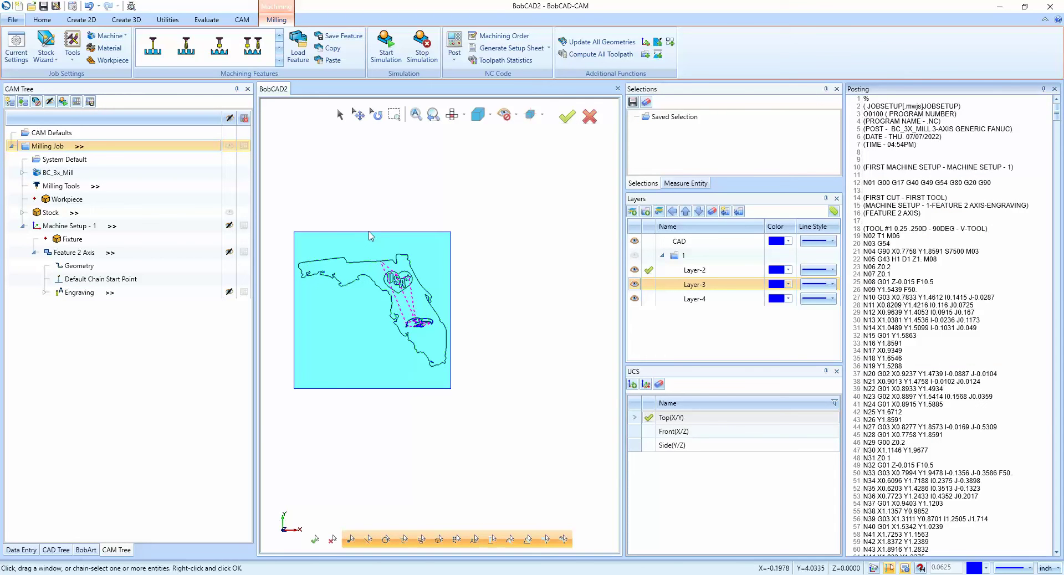
Step: Review the BobArt images and their vectorizations, the geometry grouped in layer folder 1, and the Scale utility
click(86, 550)
click(9, 129)
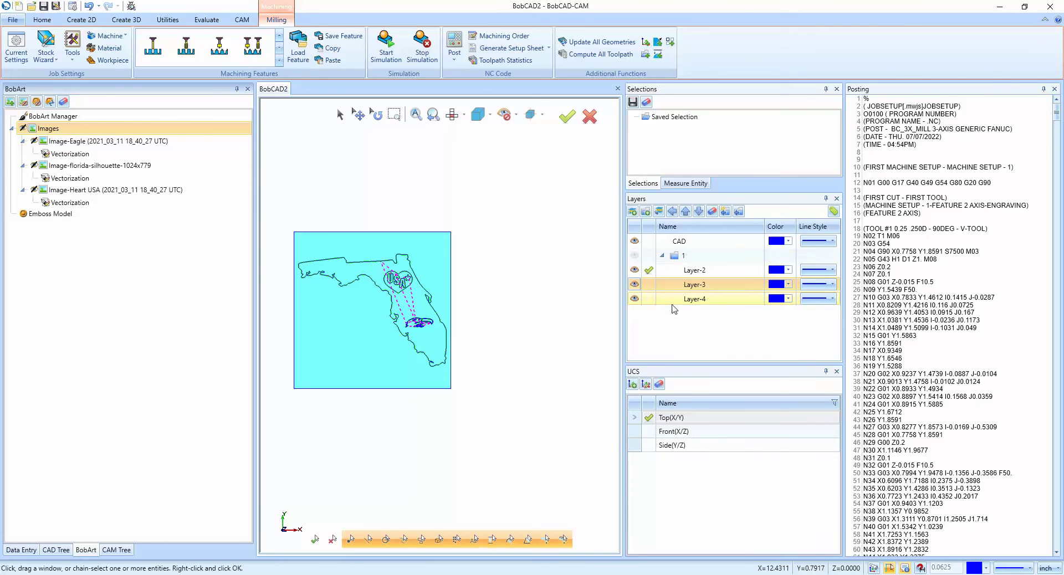
click(662, 256)
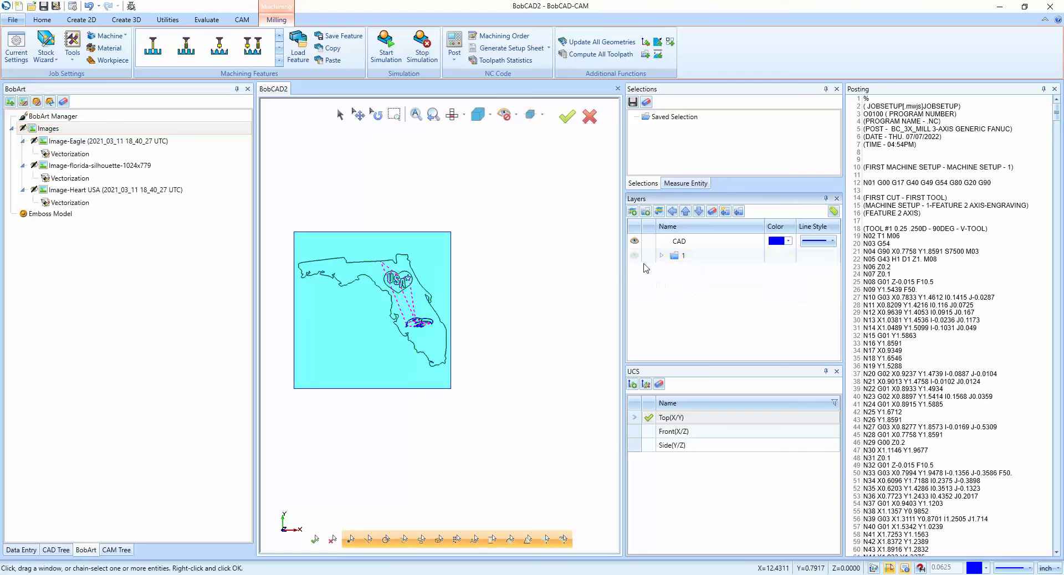
click(634, 258)
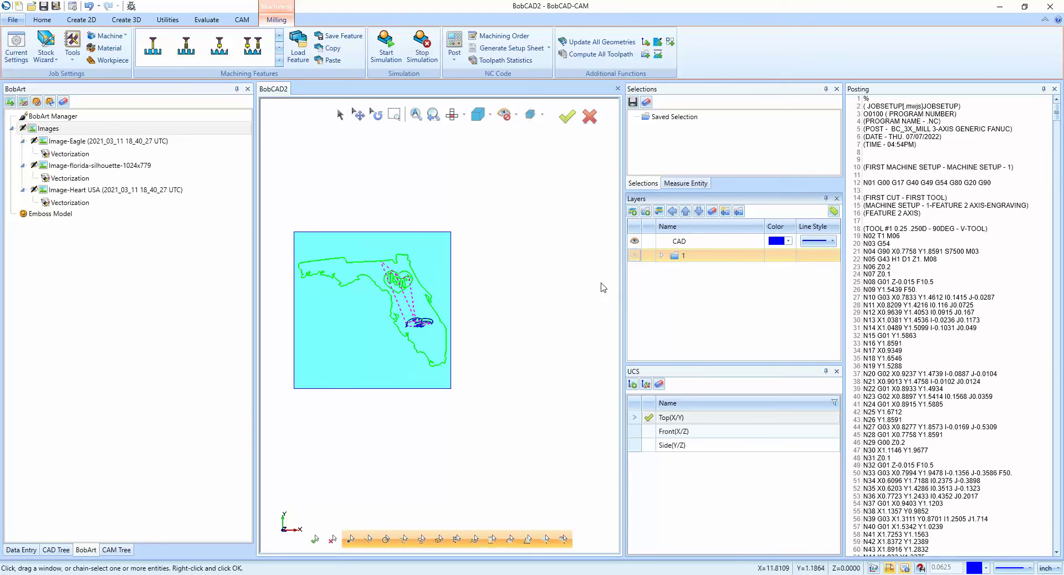
click(173, 22)
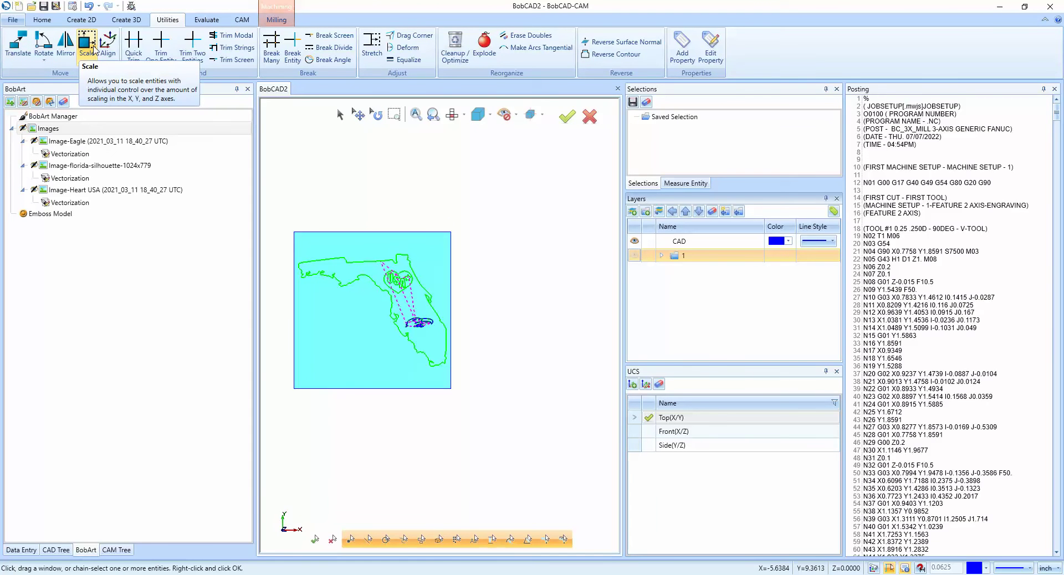
scroll(589, 362, down, 2)
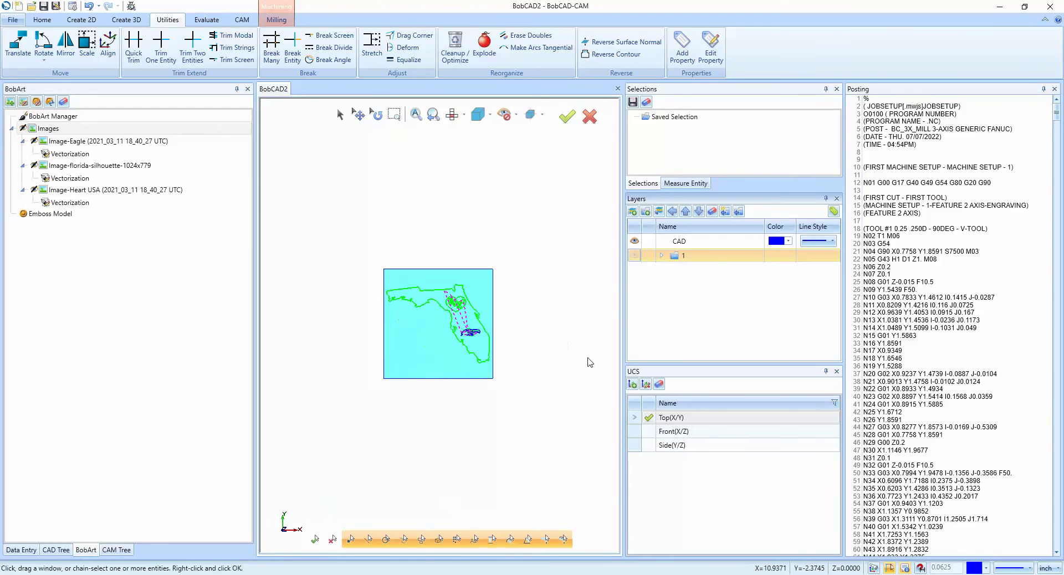